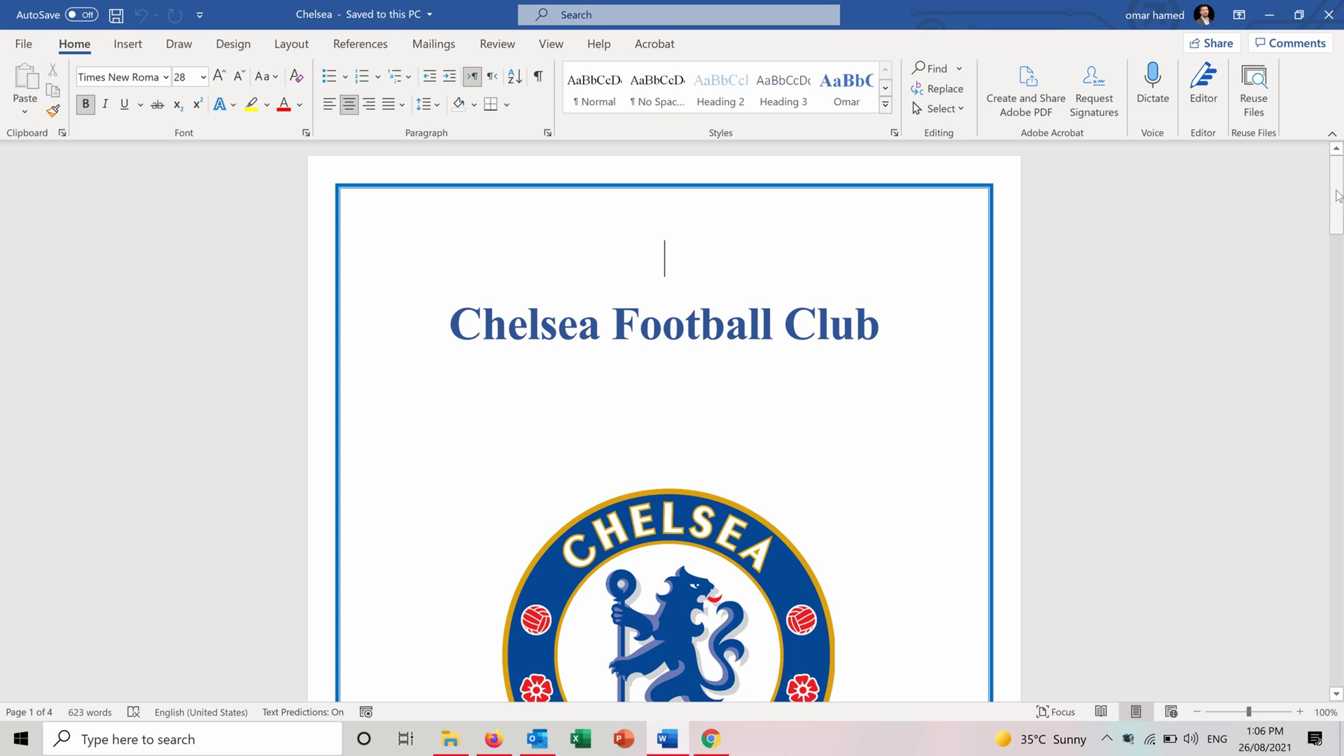
# Scroll down to the Contents page and bring up the Layout ribbon's page settings
pyautogui.scroll(-13, 1022, 211)
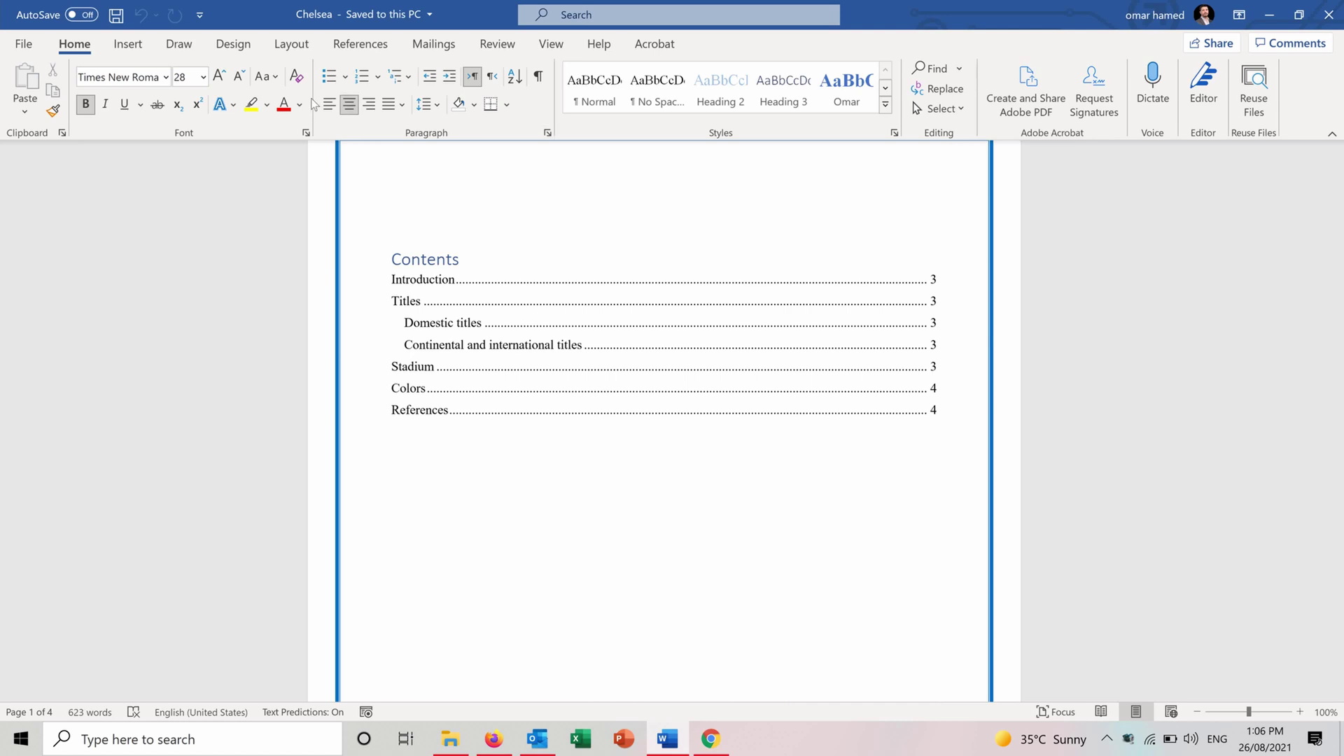
pyautogui.click(292, 44)
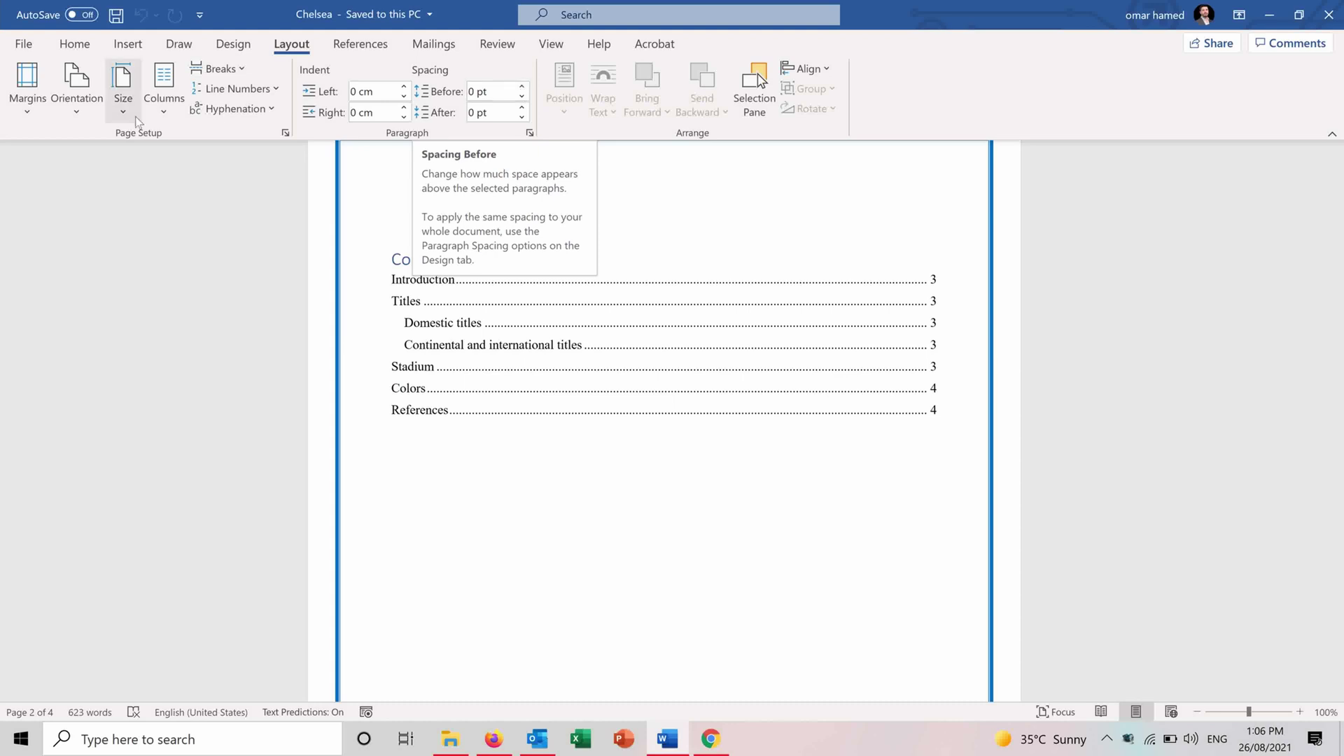
pyautogui.click(21, 118)
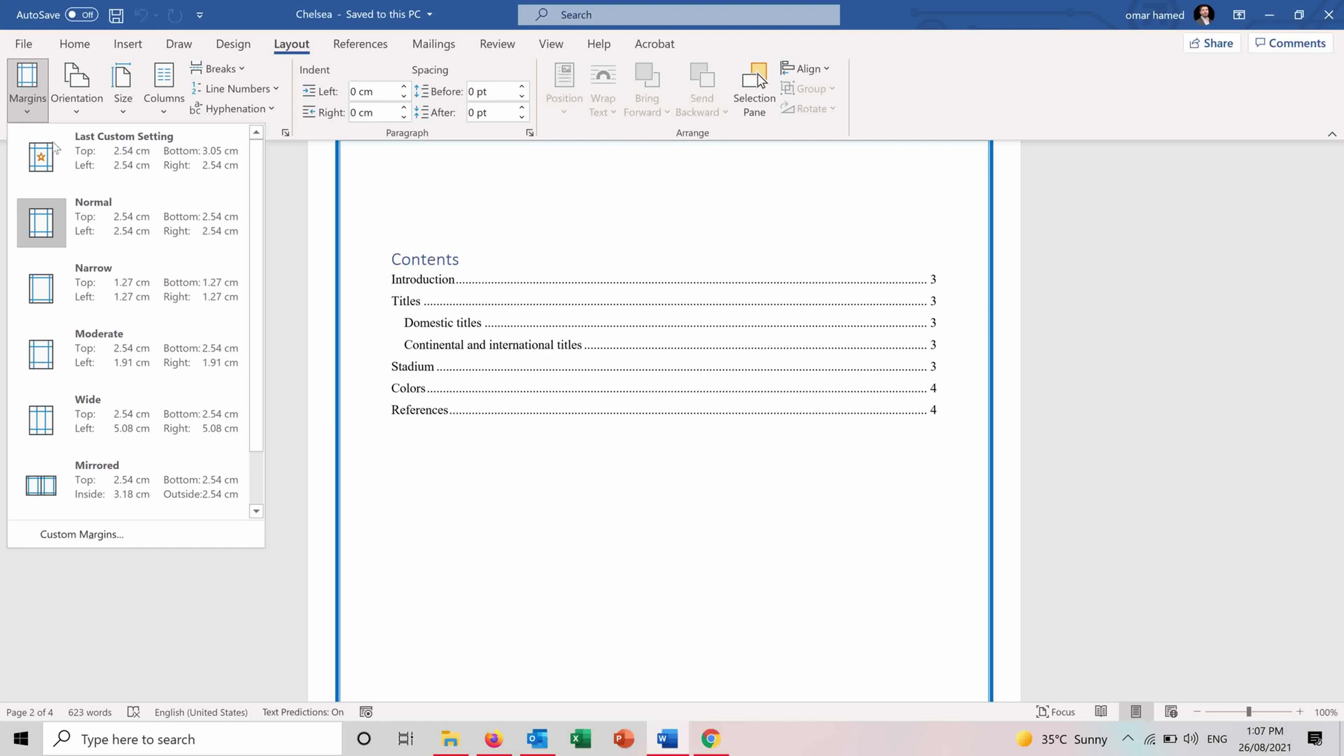
# Look at Custom Margins without changes, then apply the Moderate preset with 1.91 cm side margins
pyautogui.click(95, 544)
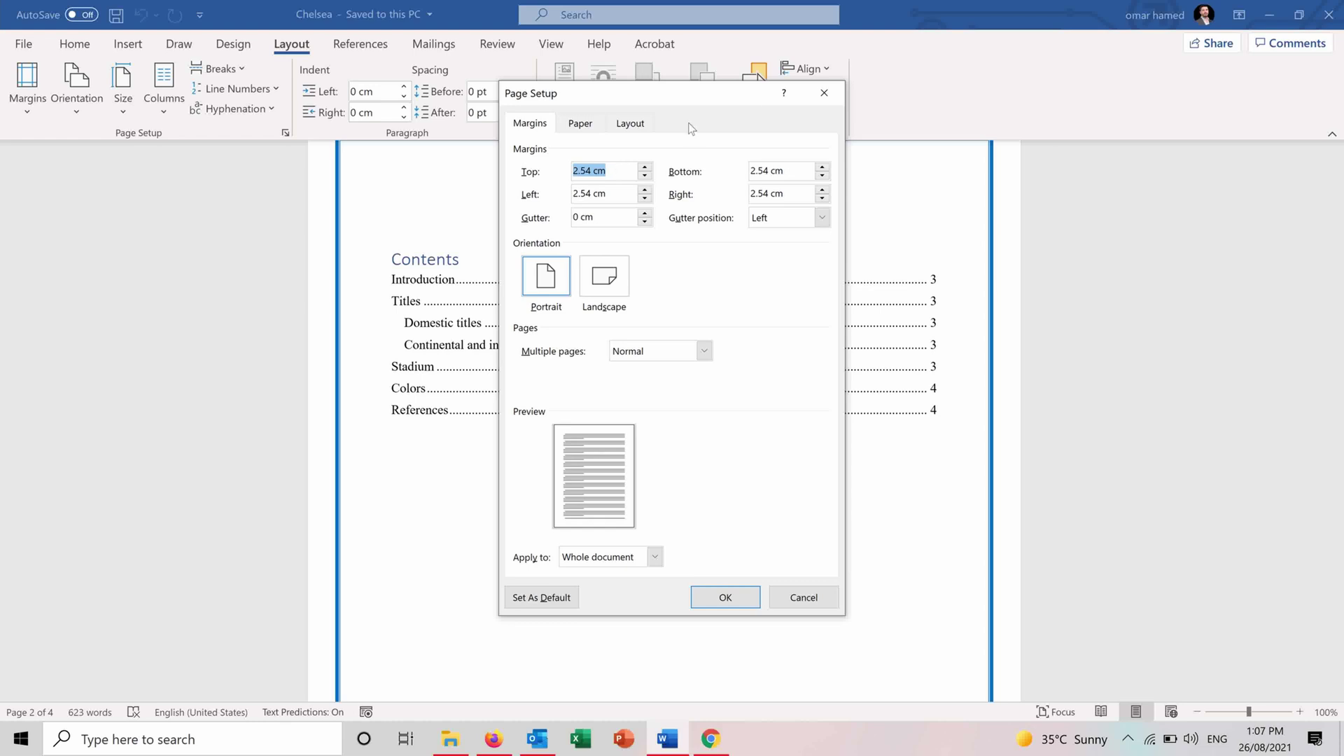
pyautogui.click(823, 93)
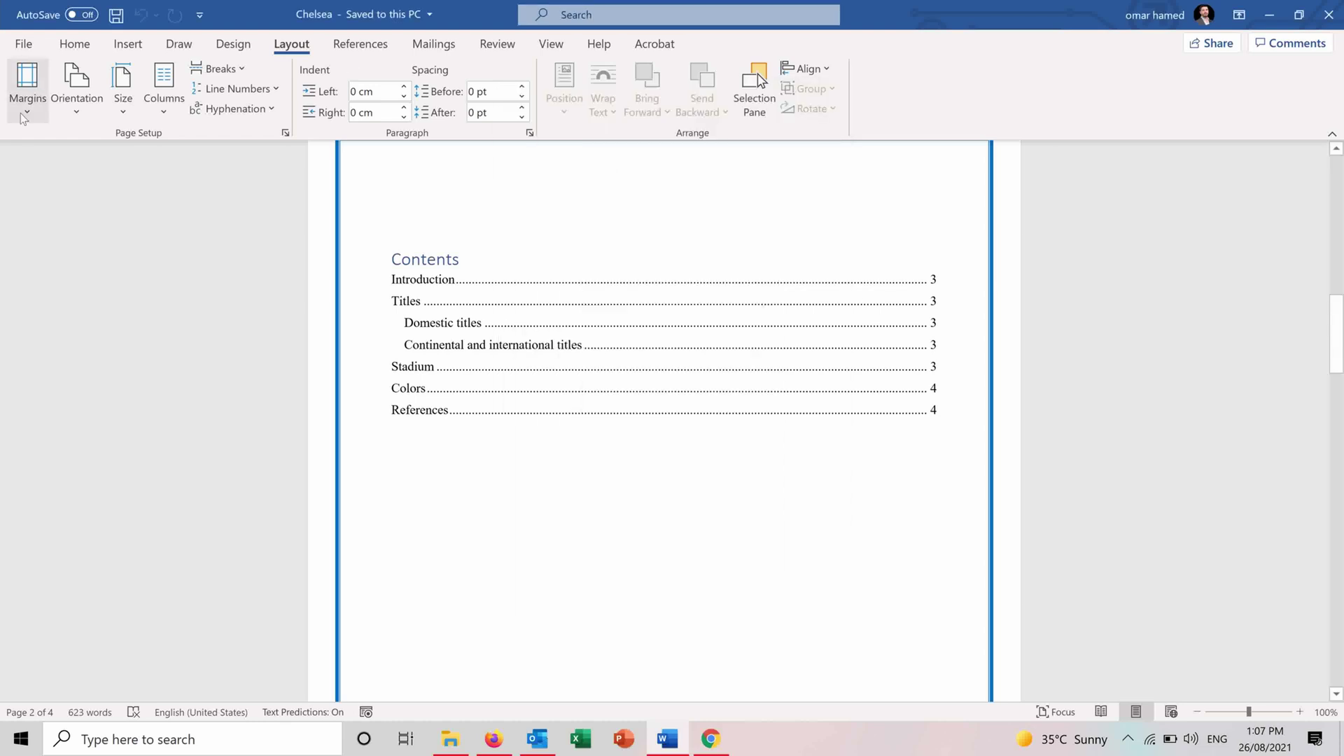
pyautogui.click(27, 91)
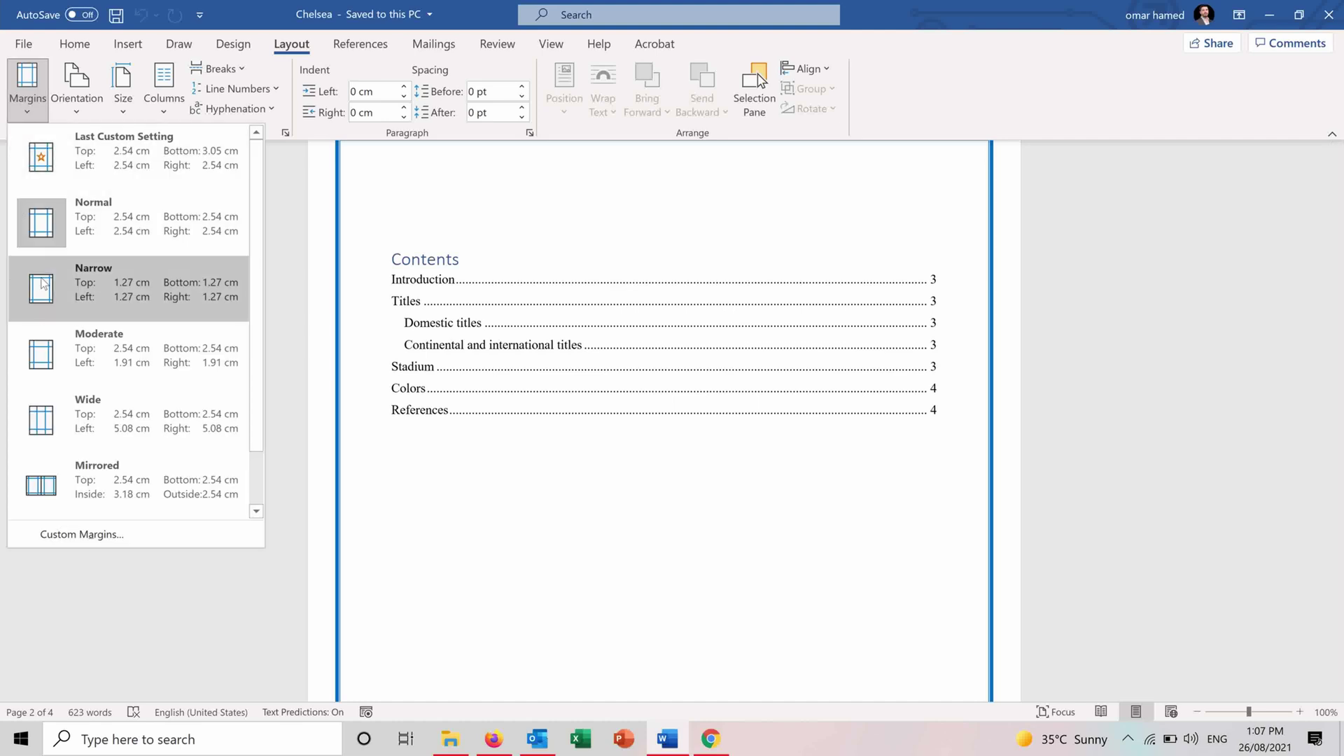
pyautogui.click(40, 351)
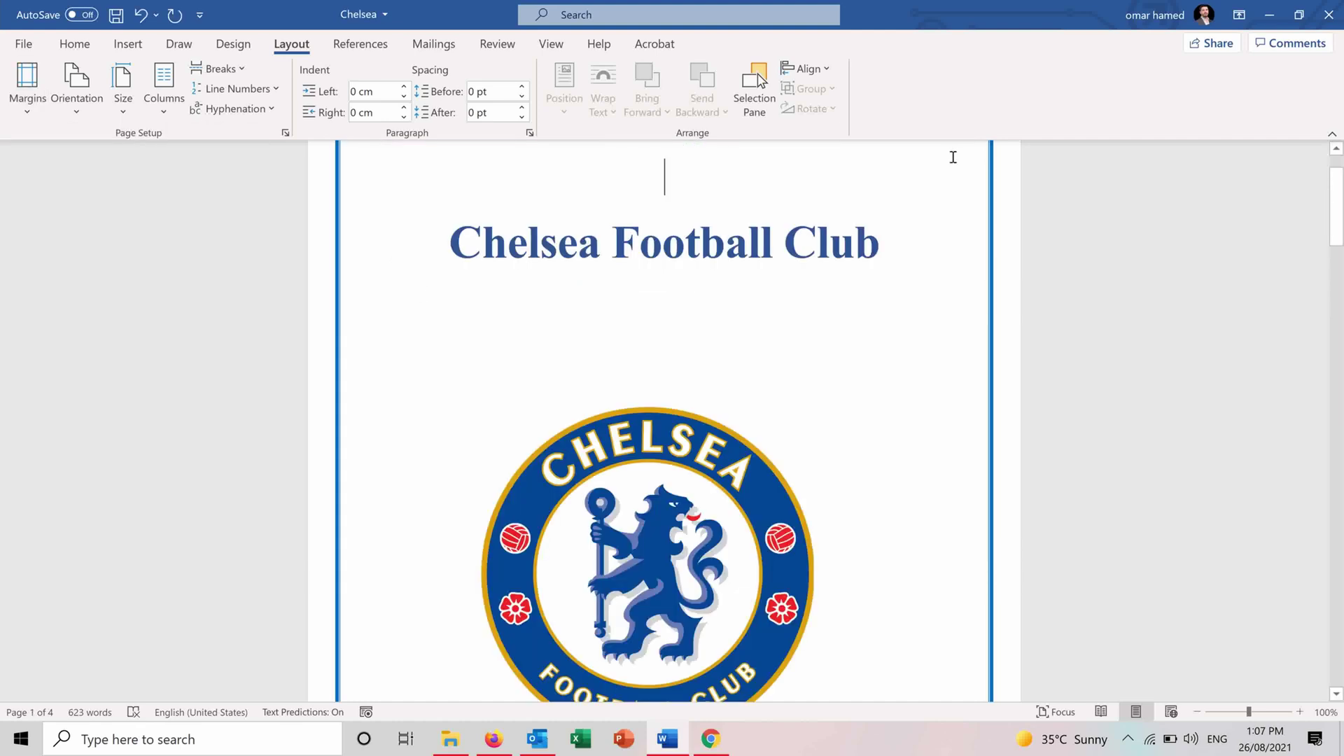
pyautogui.moveTo(1339, 216); pyautogui.dragTo(1341, 655)
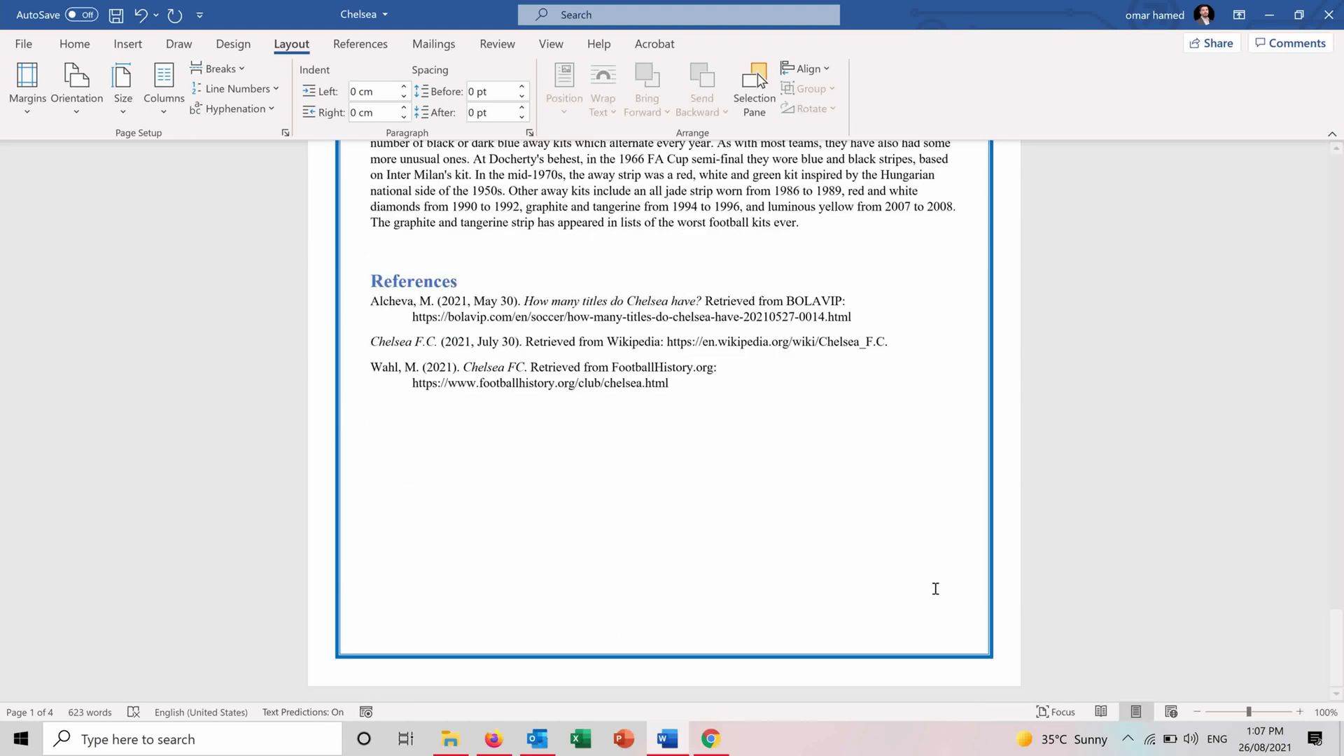
pyautogui.click(90, 118)
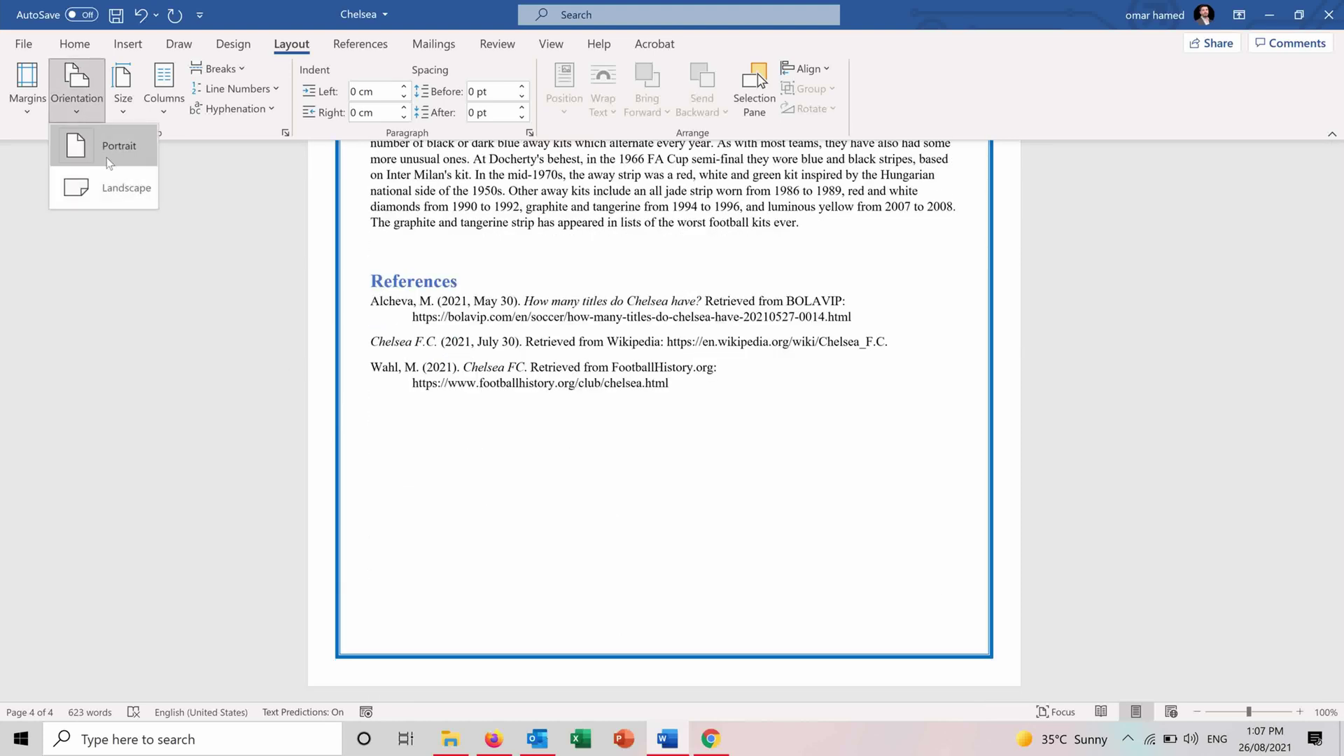
pyautogui.click(125, 190)
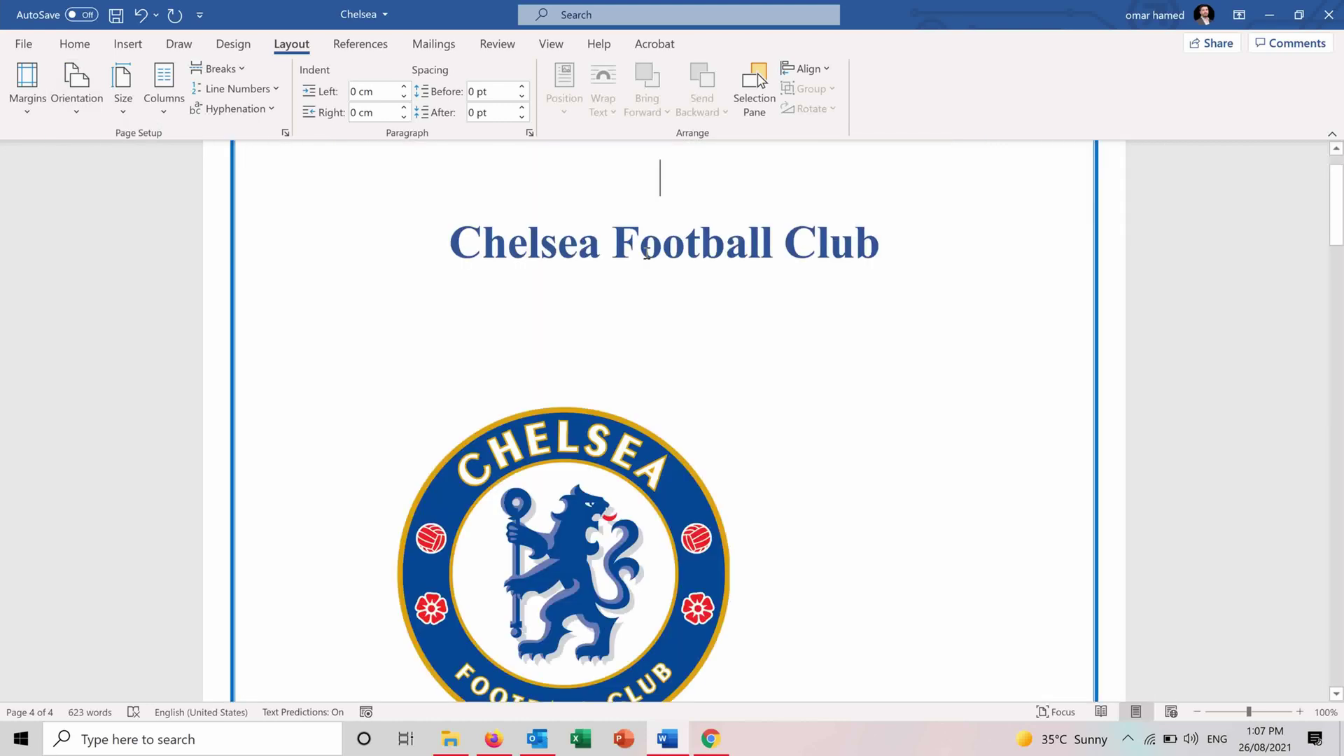
pyautogui.moveTo(1336, 210); pyautogui.dragTo(1341, 150)
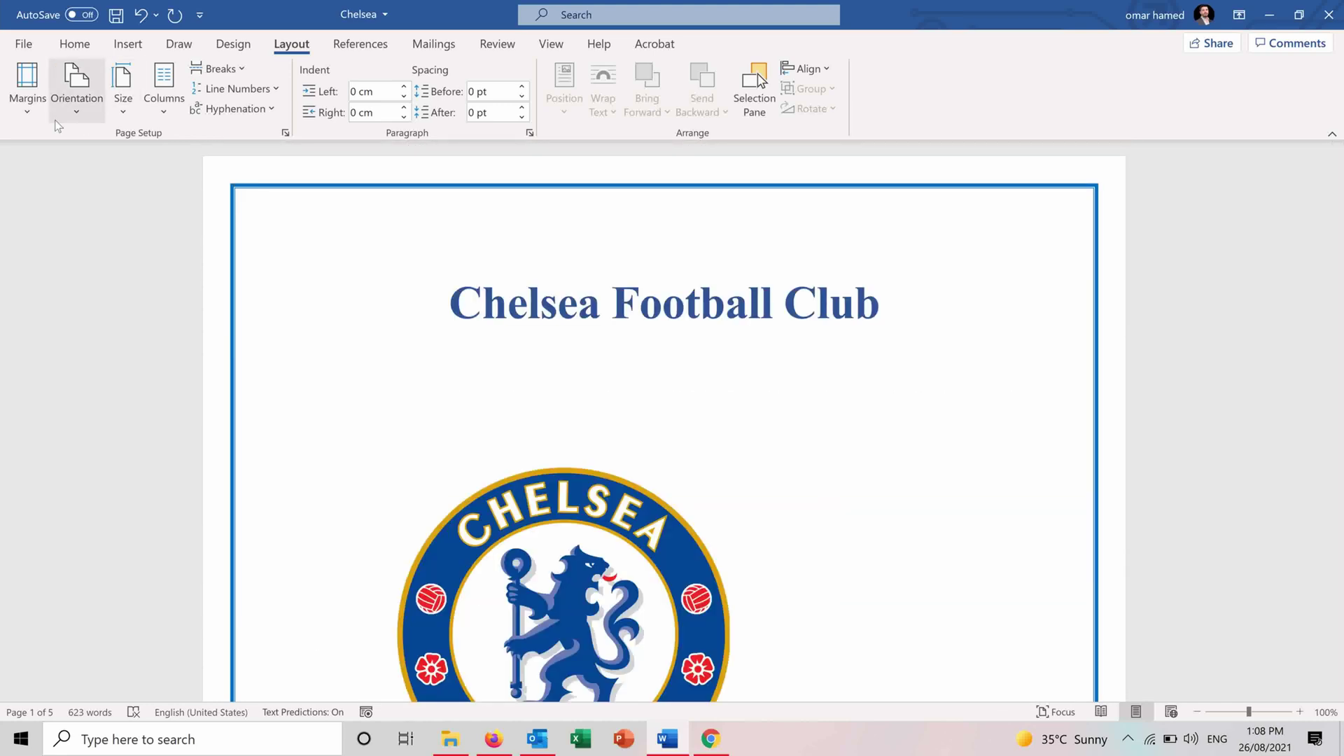
pyautogui.click(77, 112)
pyautogui.click(100, 145)
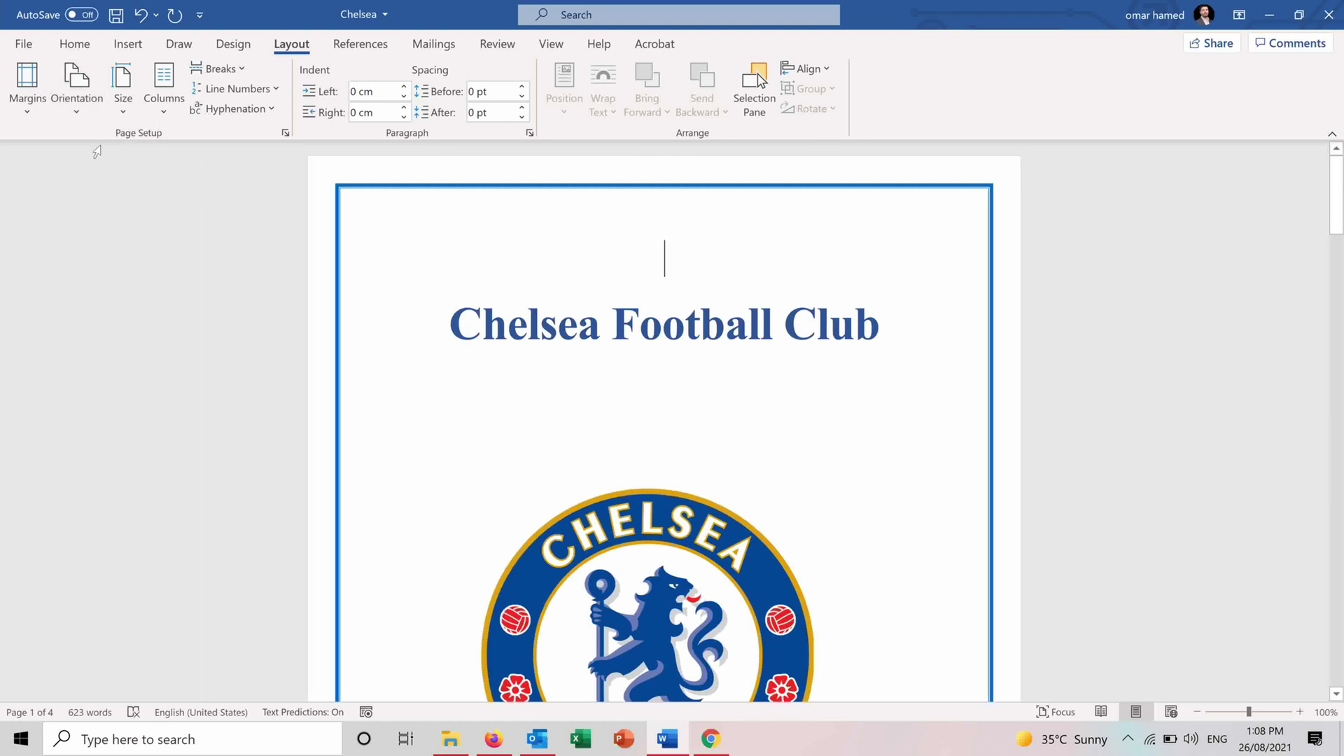
pyautogui.click(125, 115)
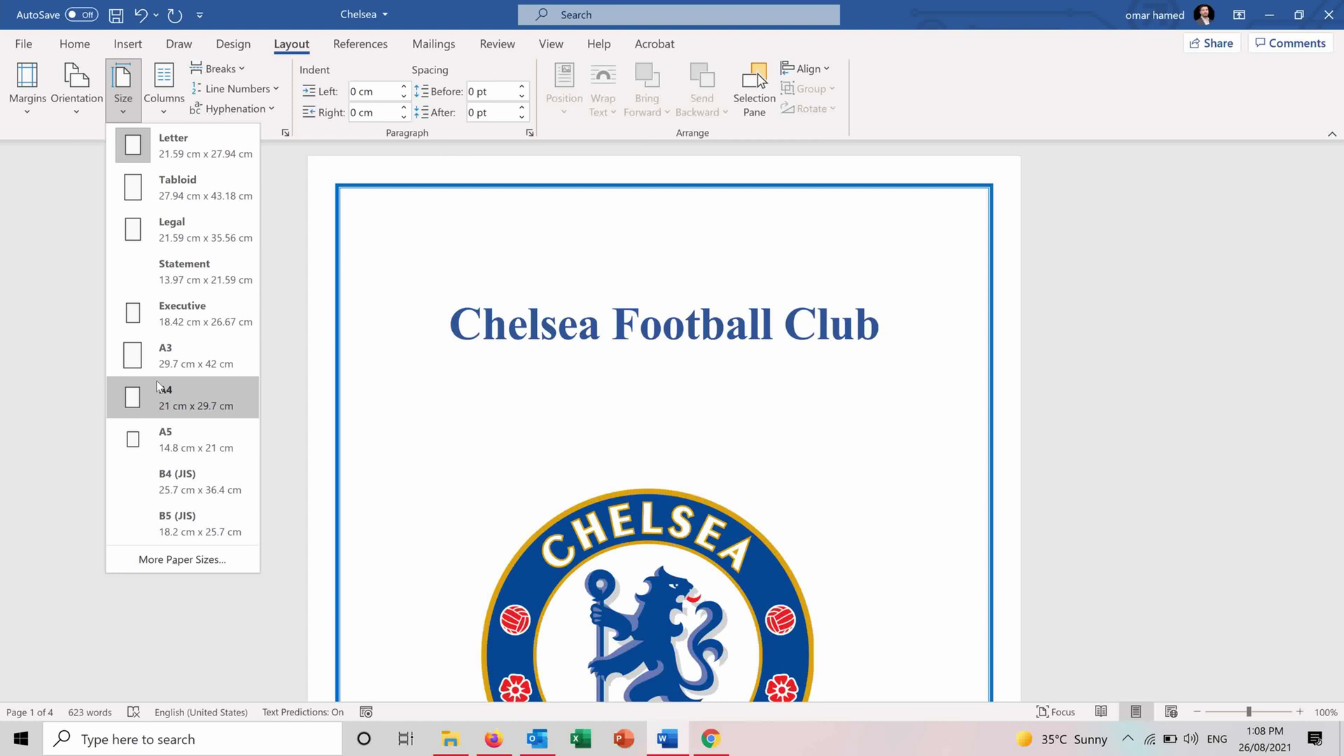
pyautogui.click(203, 361)
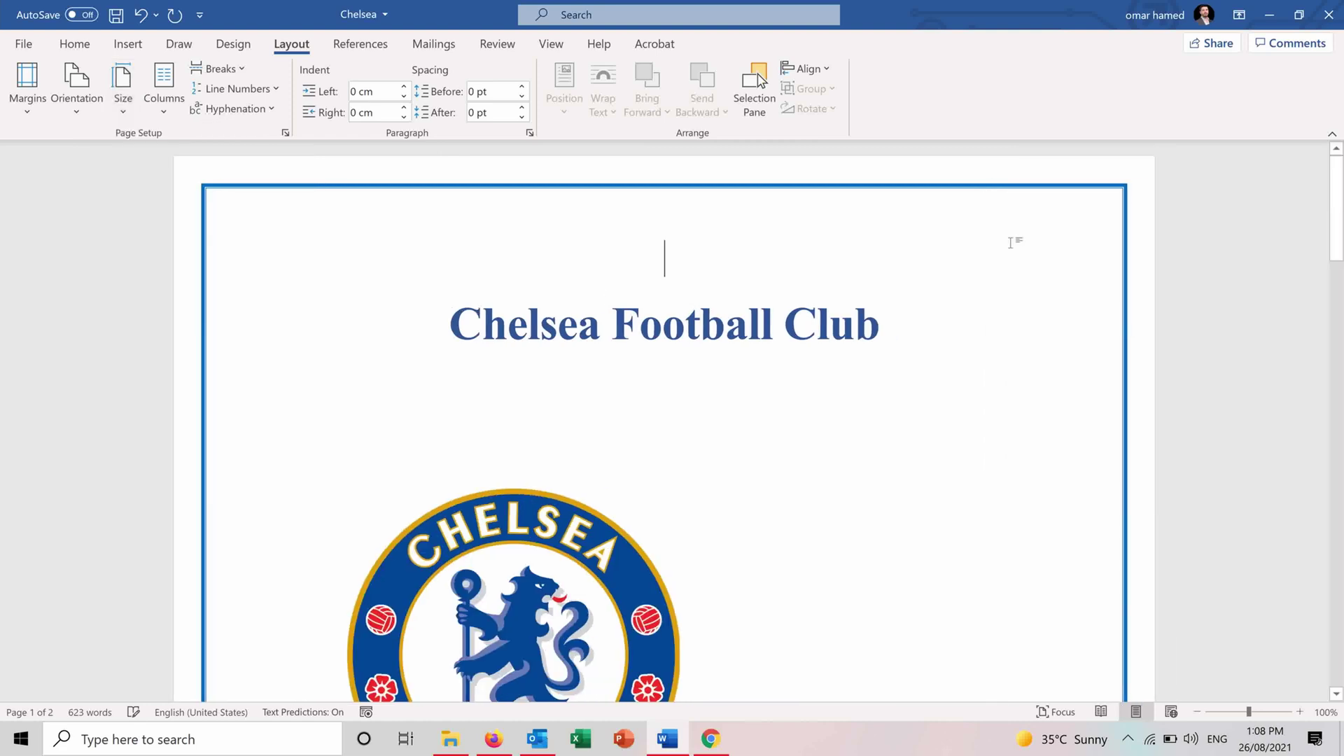
pyautogui.moveTo(1337, 223); pyautogui.dragTo(1287, 189)
pyautogui.click(119, 108)
pyautogui.click(167, 145)
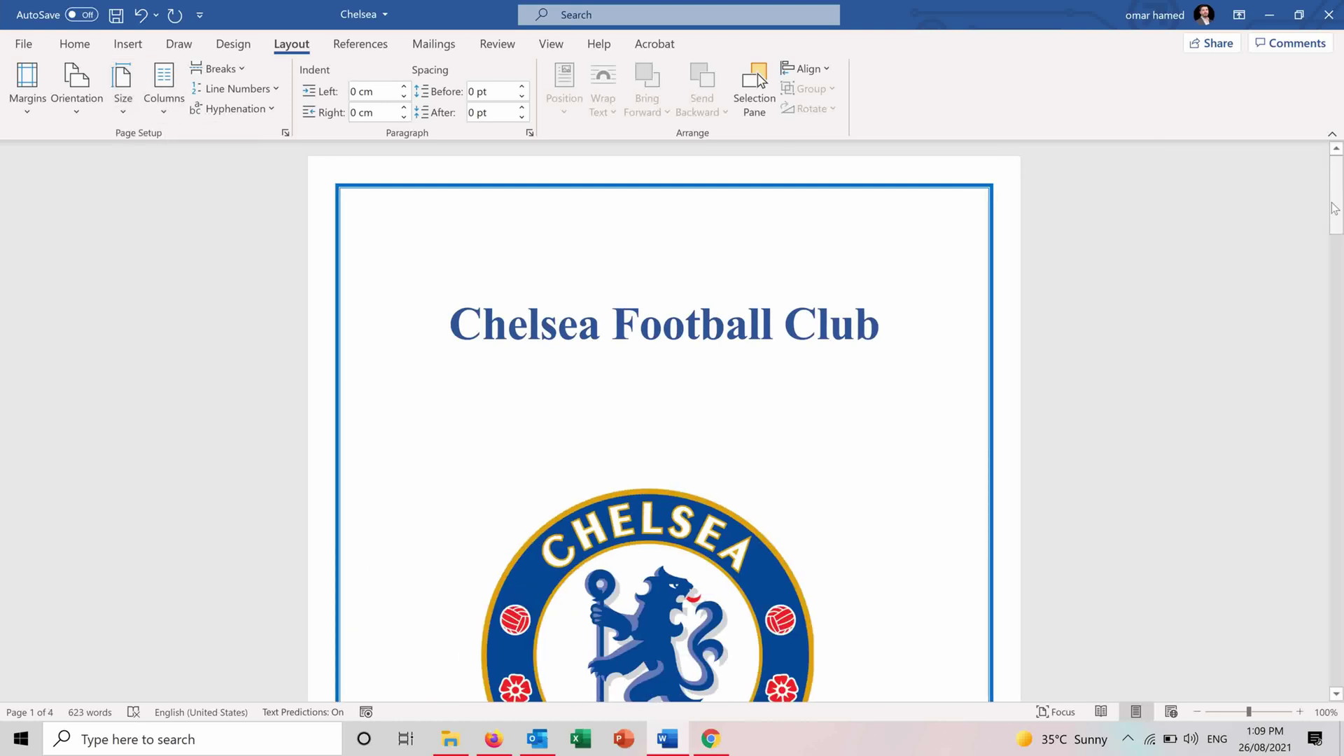
pyautogui.moveTo(1335, 208); pyautogui.dragTo(1342, 483)
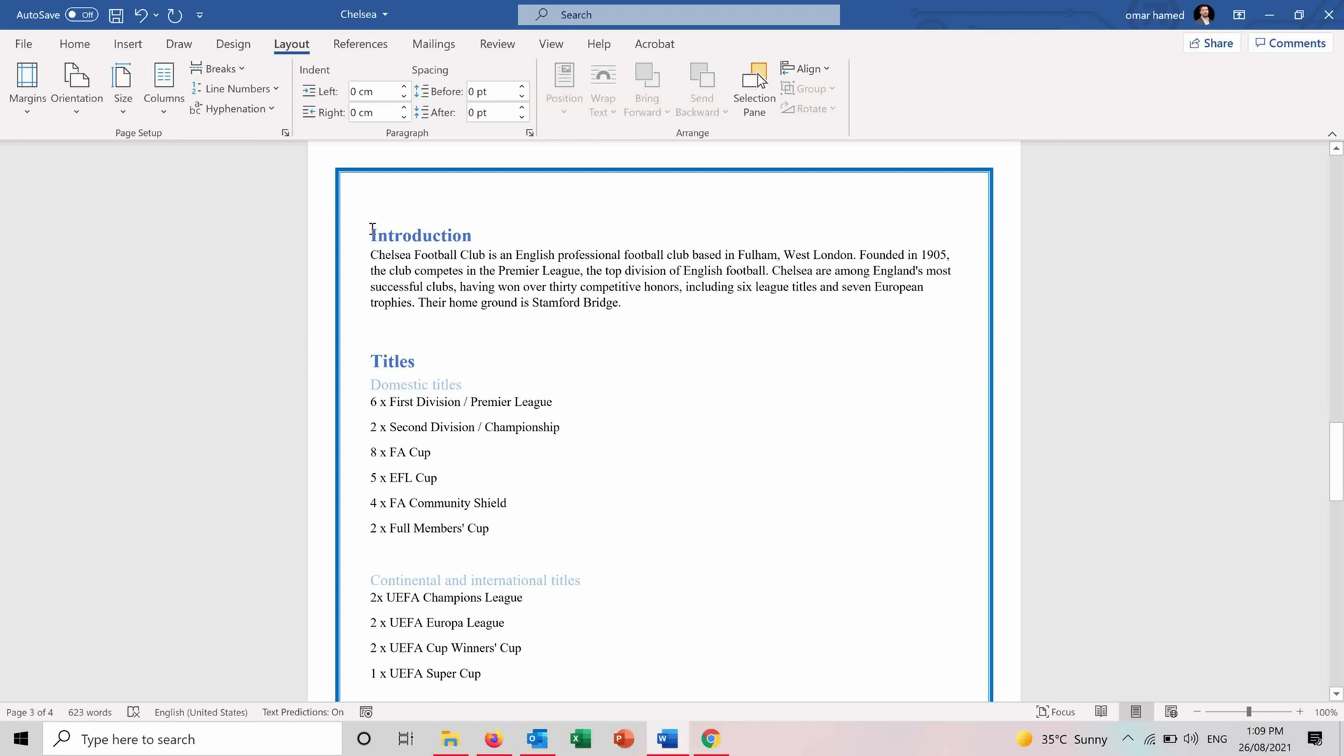
pyautogui.click(169, 115)
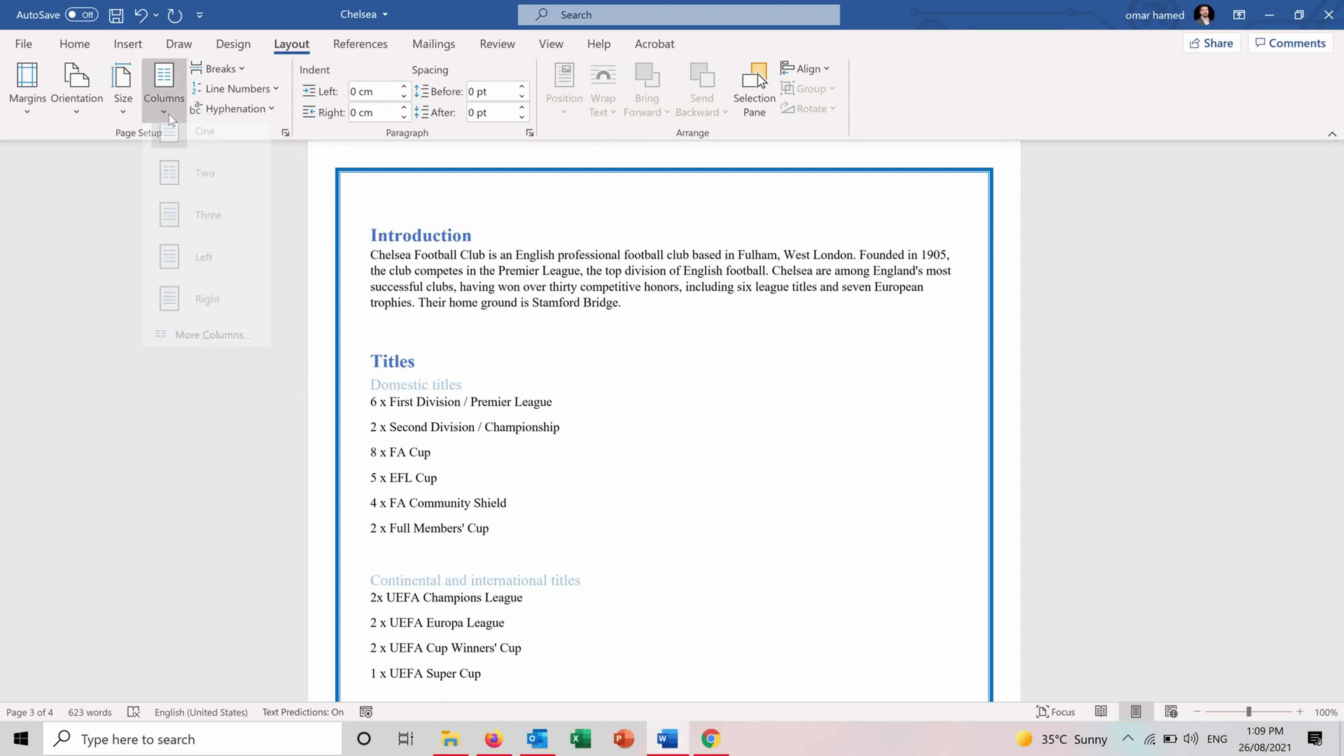
pyautogui.click(204, 229)
pyautogui.hotkey('ctrl', 'Home')
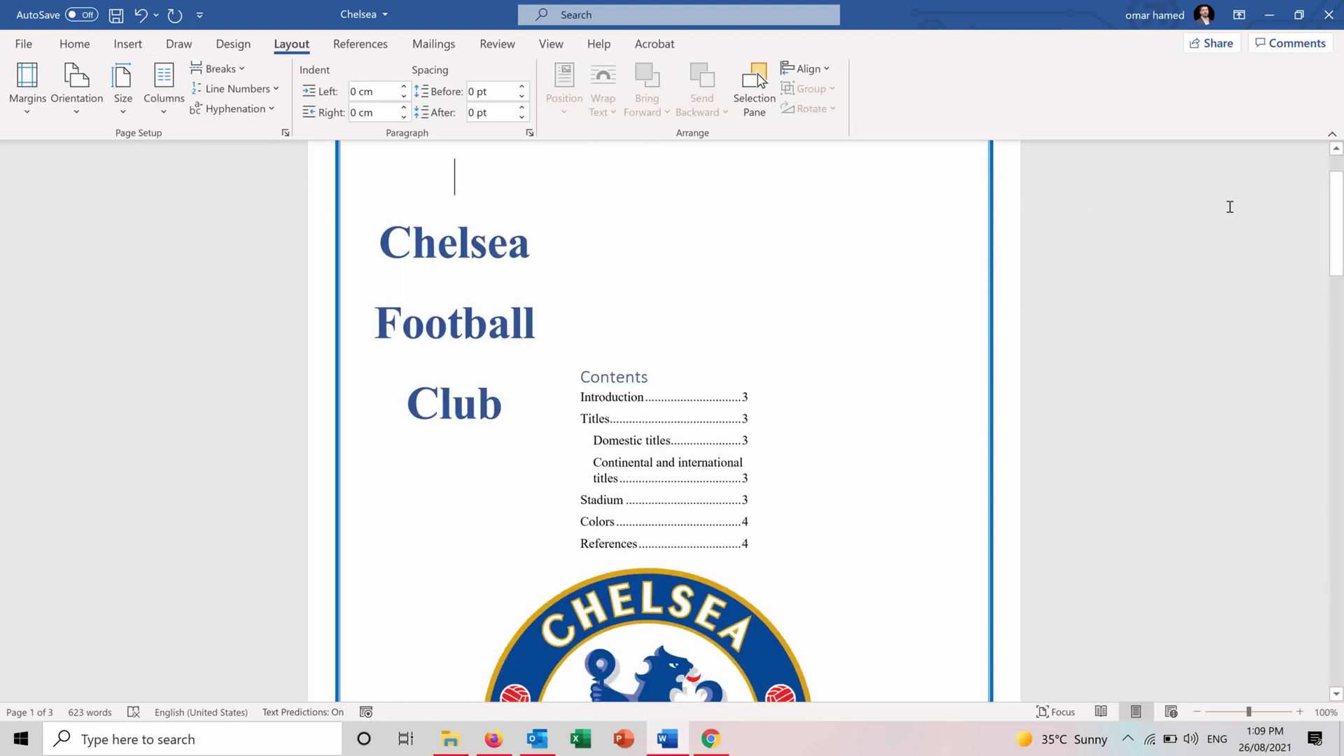
pyautogui.moveTo(1336, 235)
pyautogui.mouseDown()
pyautogui.moveTo(1341, 647)
pyautogui.moveTo(1341, 224)
pyautogui.mouseUp()
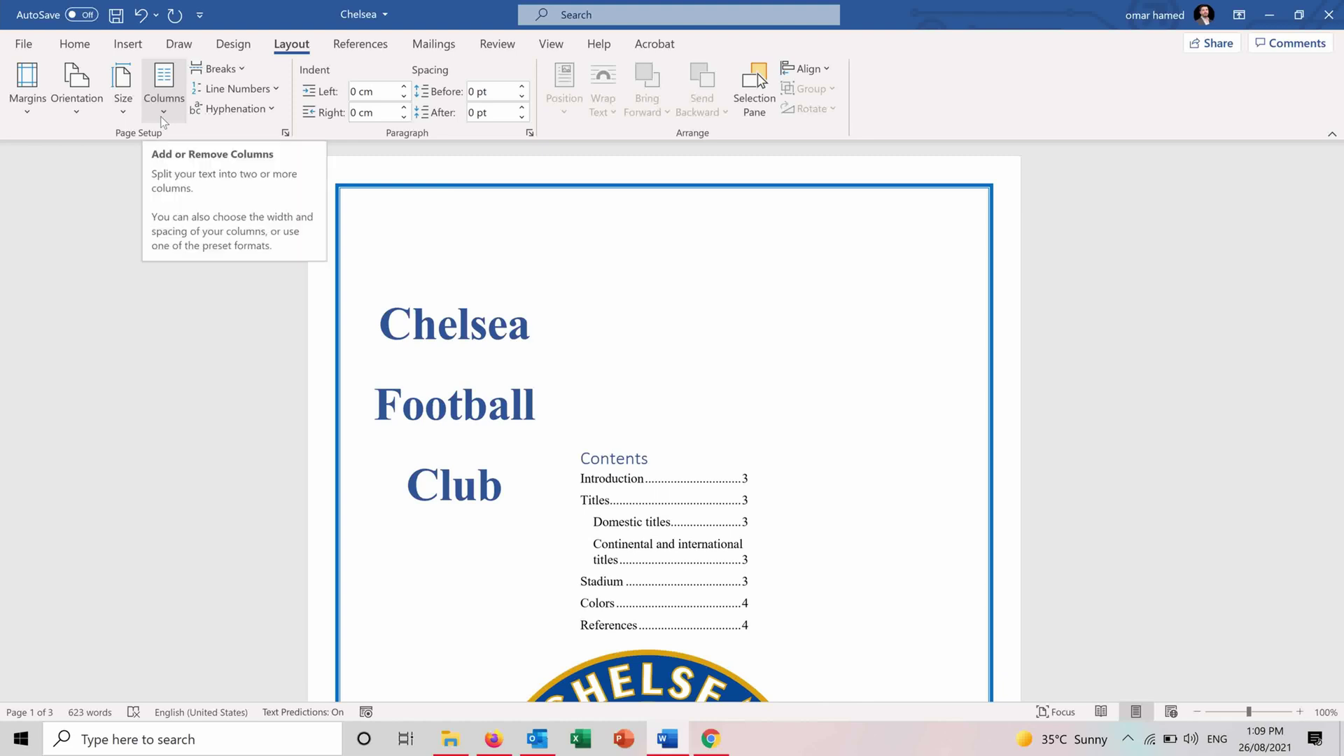
pyautogui.hotkey('ctrl', 'z')
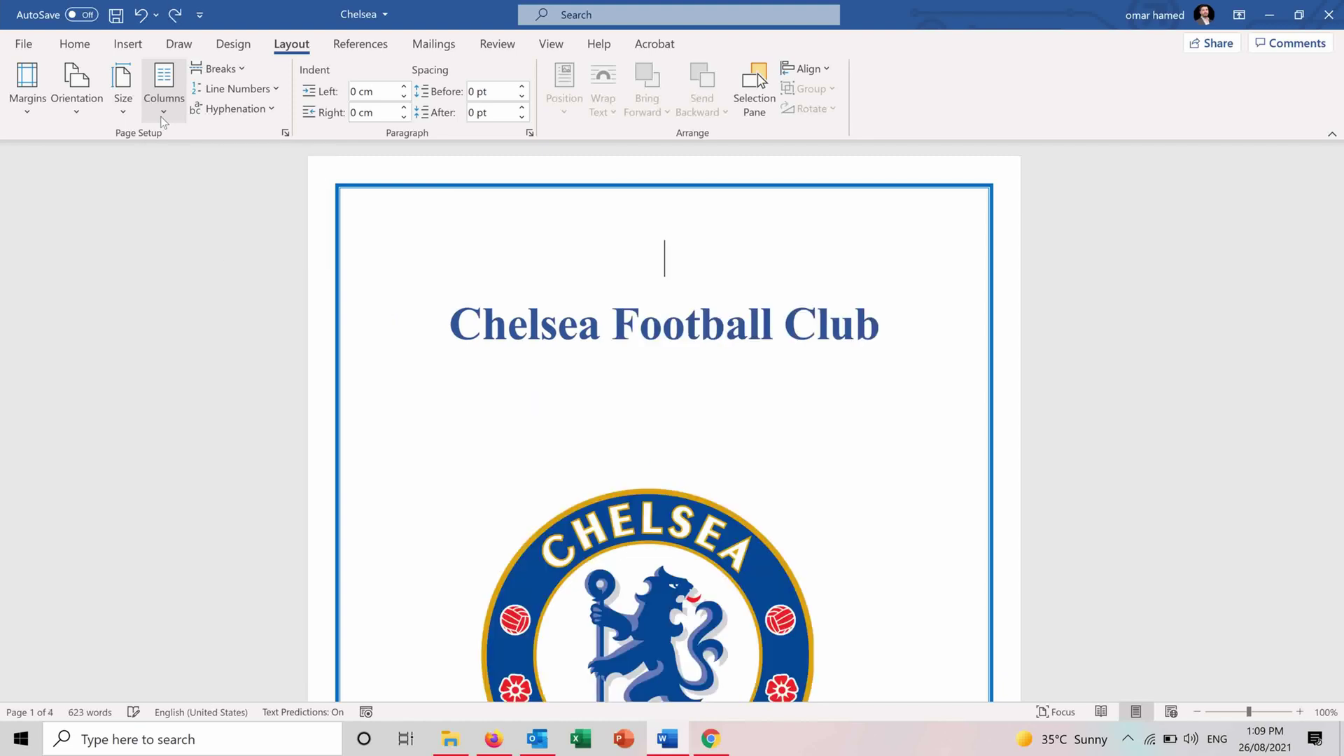
# Insert a page break before the Stadium heading, making the document five pages
pyautogui.moveTo(1338, 209); pyautogui.dragTo(1340, 396)
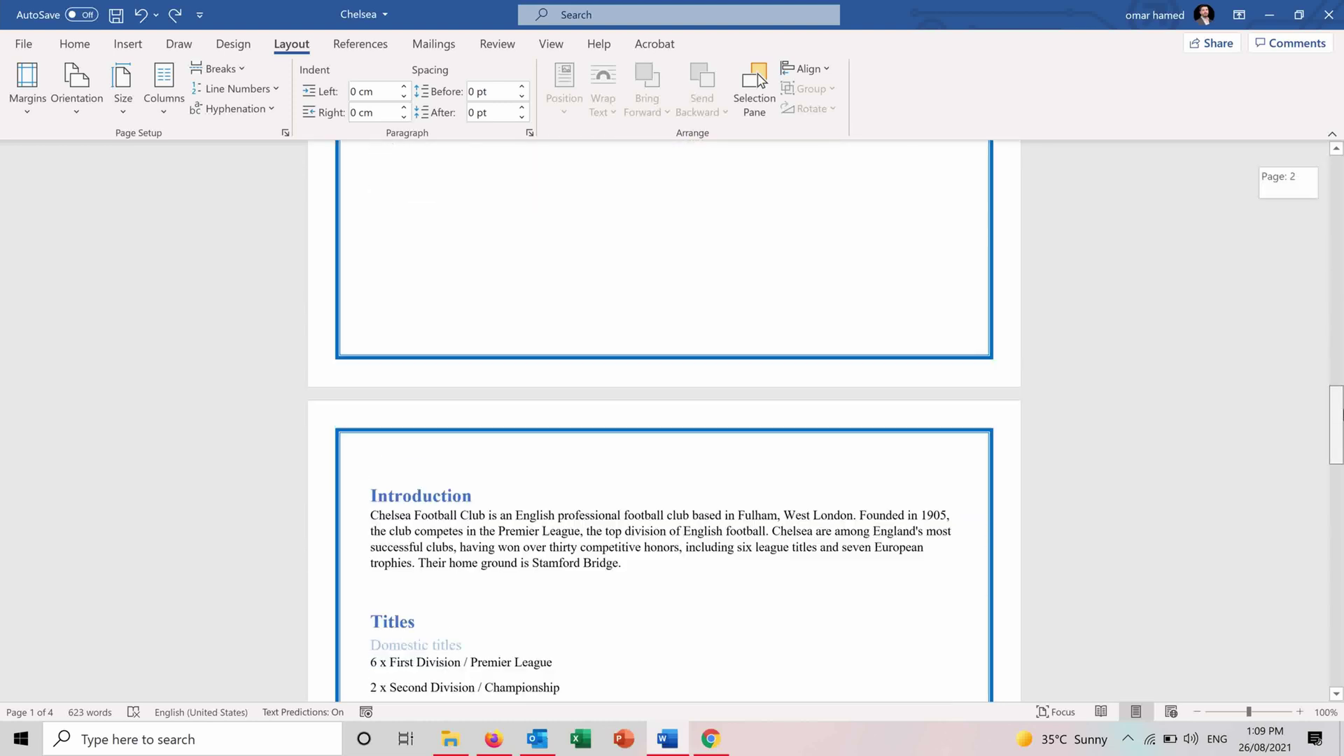
pyautogui.scroll(-10, 664, 420)
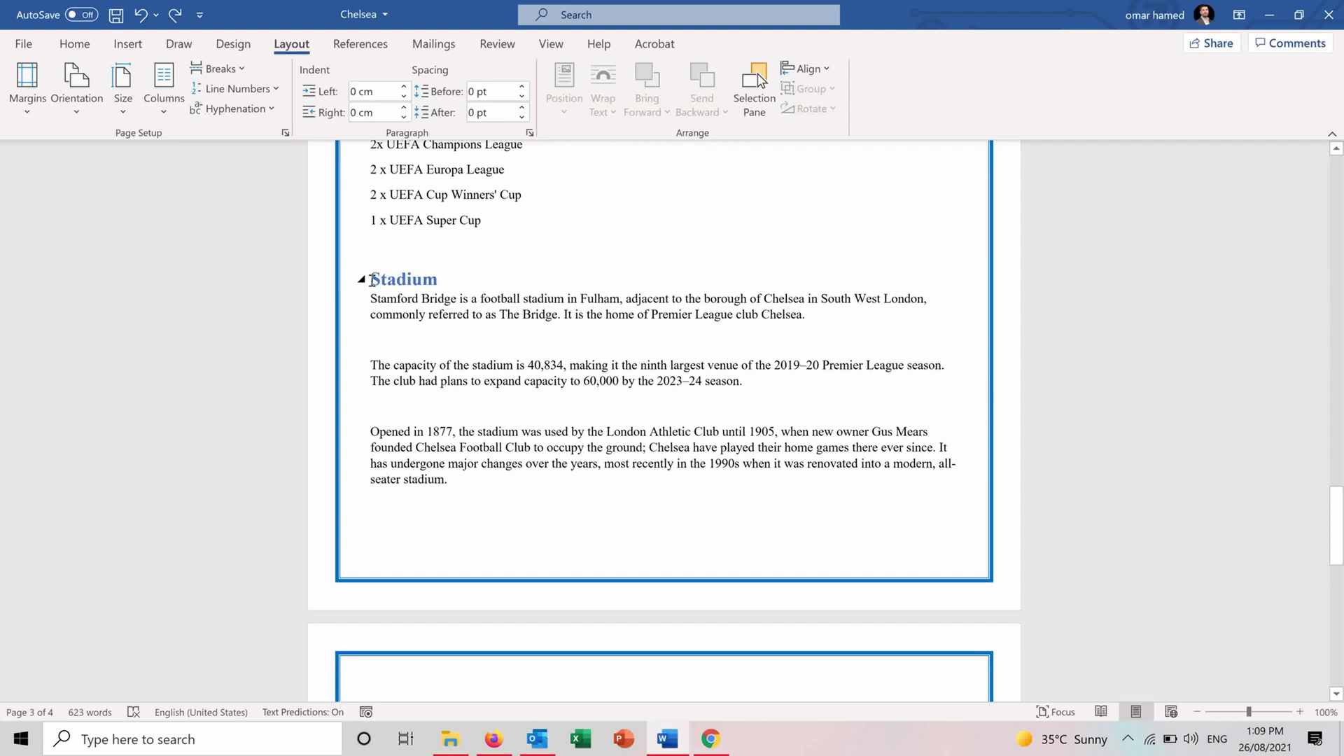
pyautogui.click(373, 280)
pyautogui.click(243, 75)
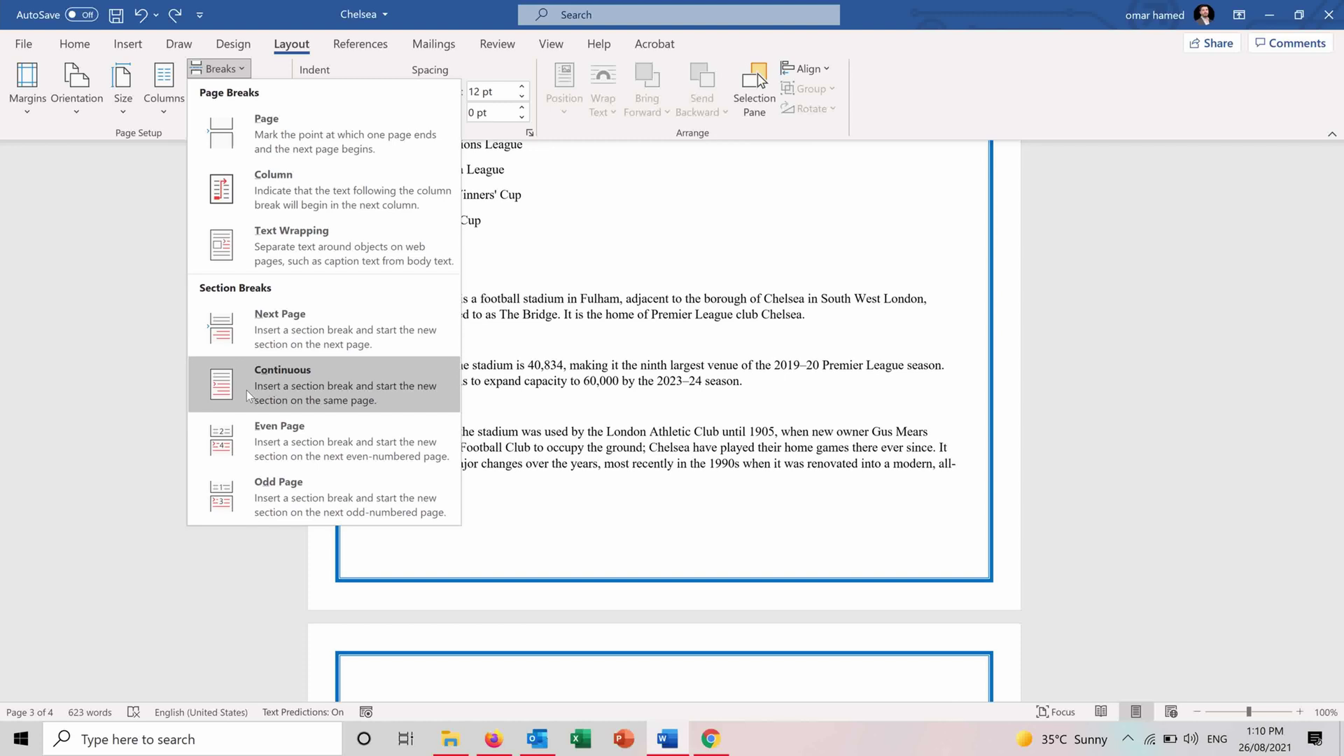
pyautogui.click(296, 142)
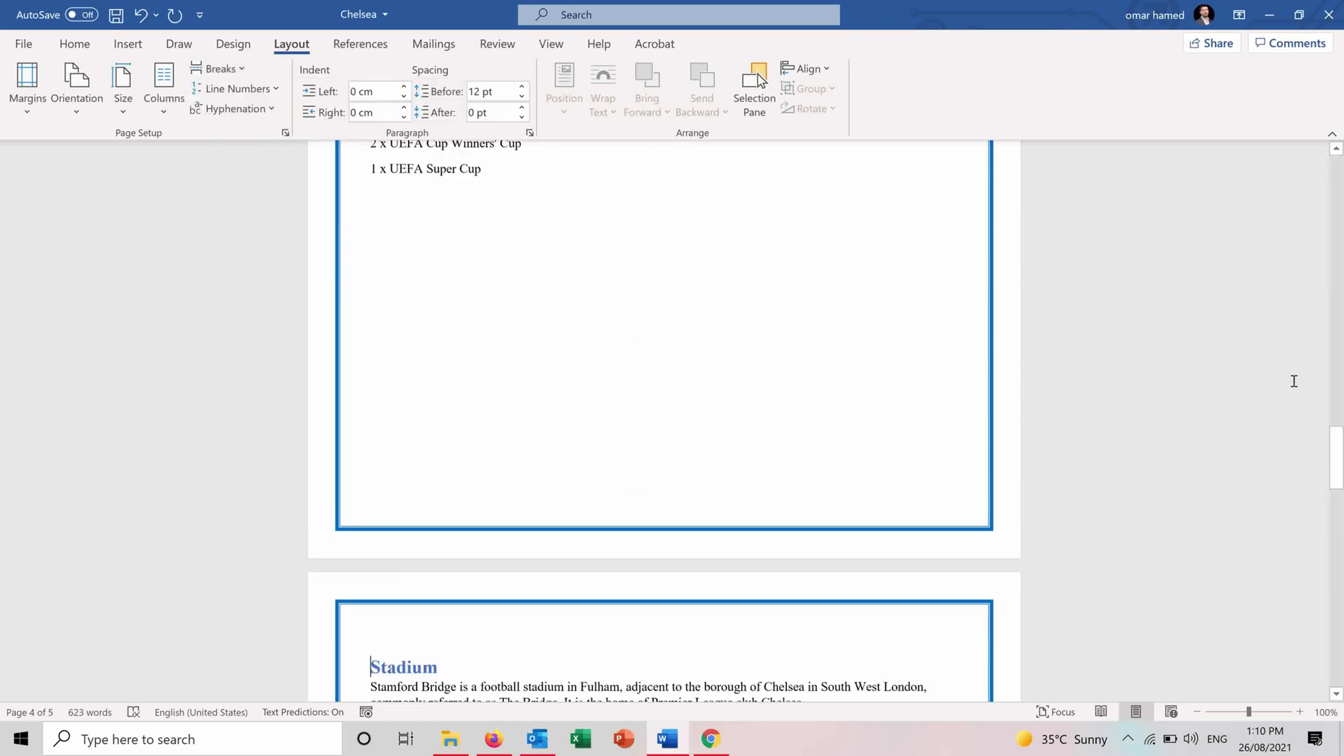
pyautogui.moveTo(1337, 459)
pyautogui.mouseDown()
pyautogui.moveTo(1337, 509)
pyautogui.moveTo(1323, 446)
pyautogui.moveTo(1323, 459)
pyautogui.mouseUp()
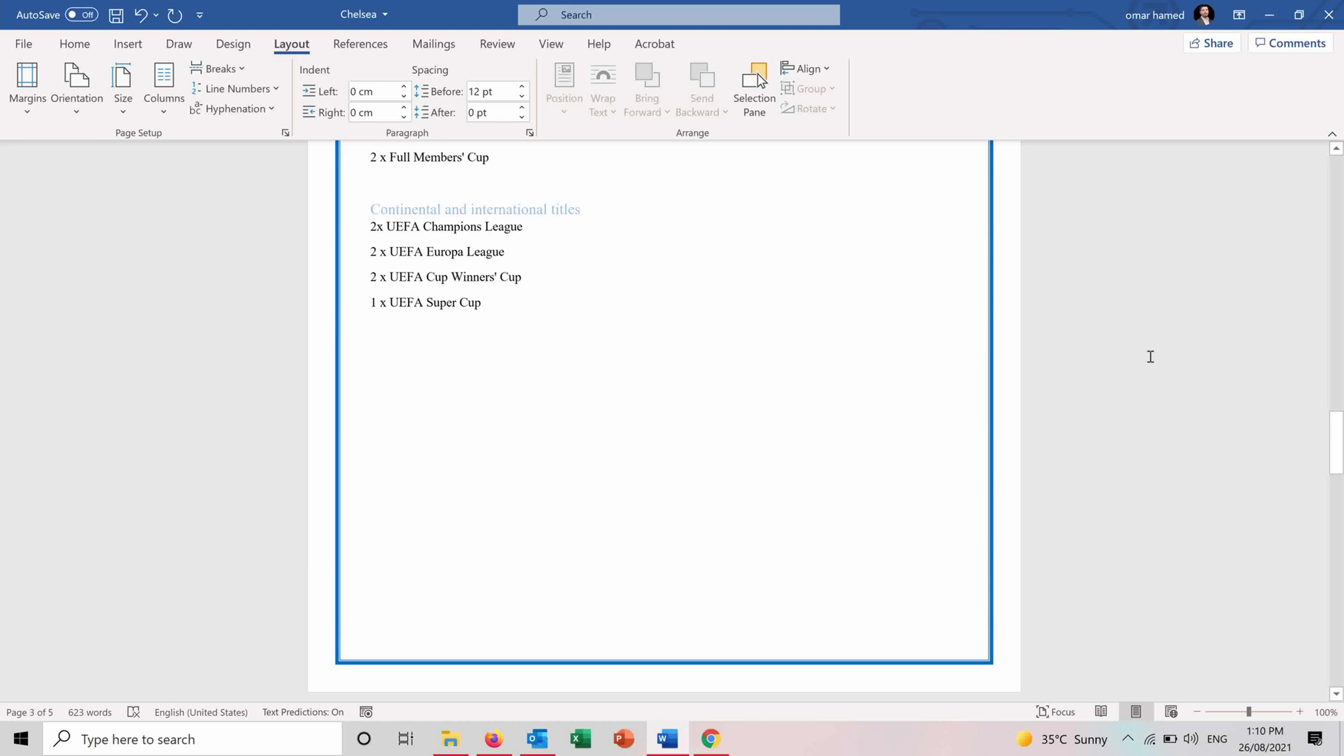
# Turn on continuous line numbering through the document
pyautogui.click(275, 89)
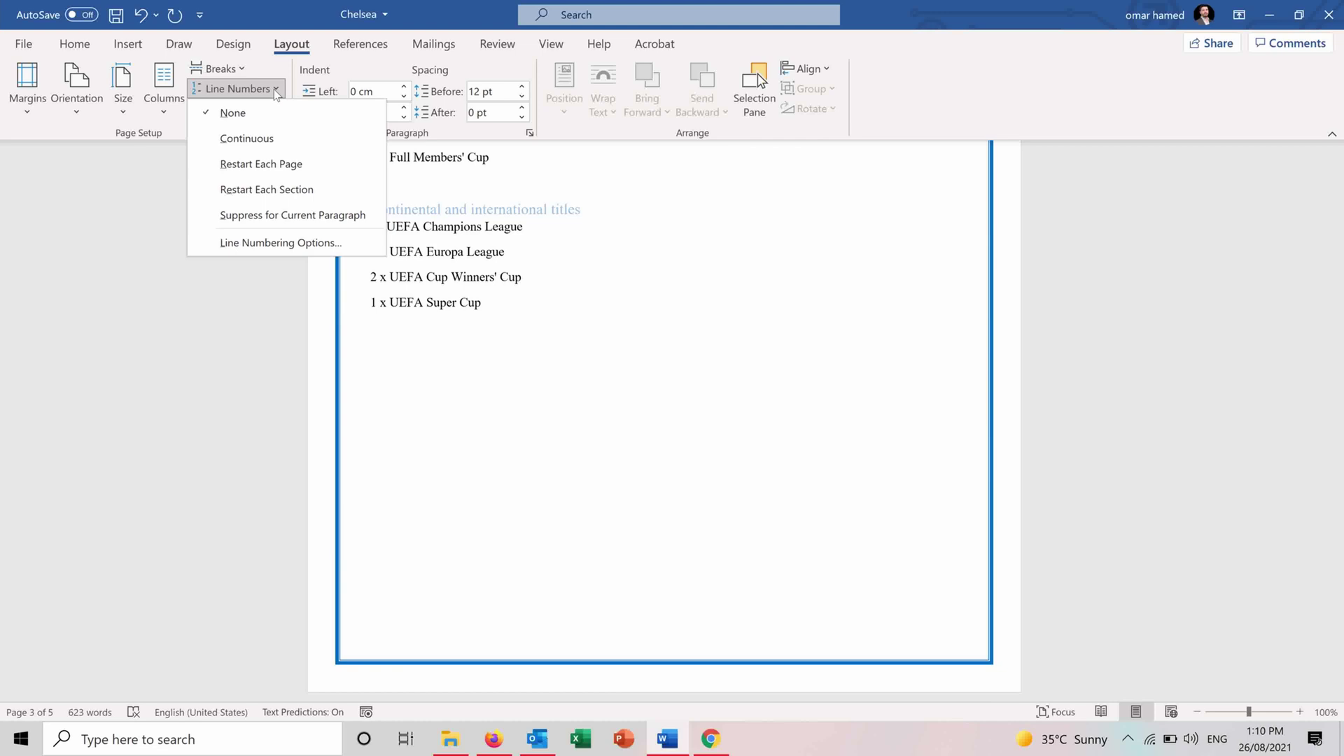
pyautogui.click(266, 138)
pyautogui.scroll(-2, 833, 272)
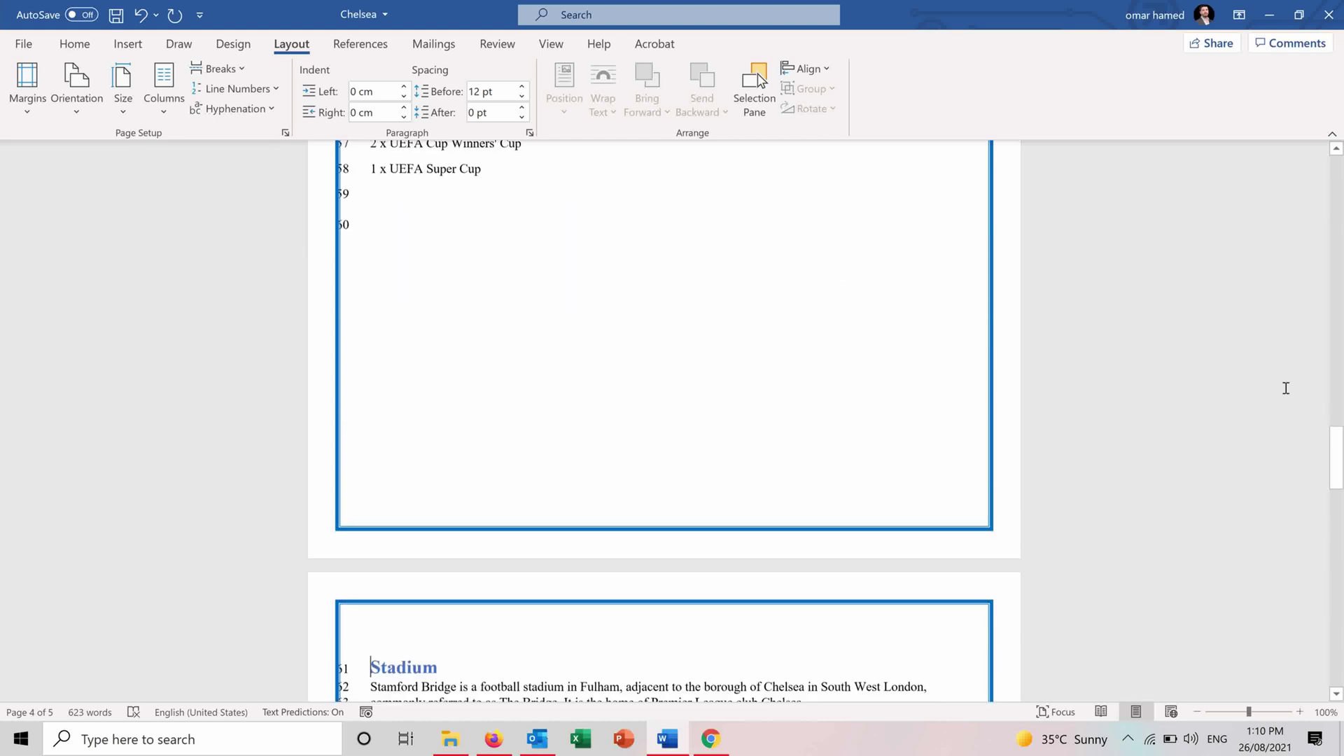
pyautogui.moveTo(1335, 458); pyautogui.dragTo(1329, 308)
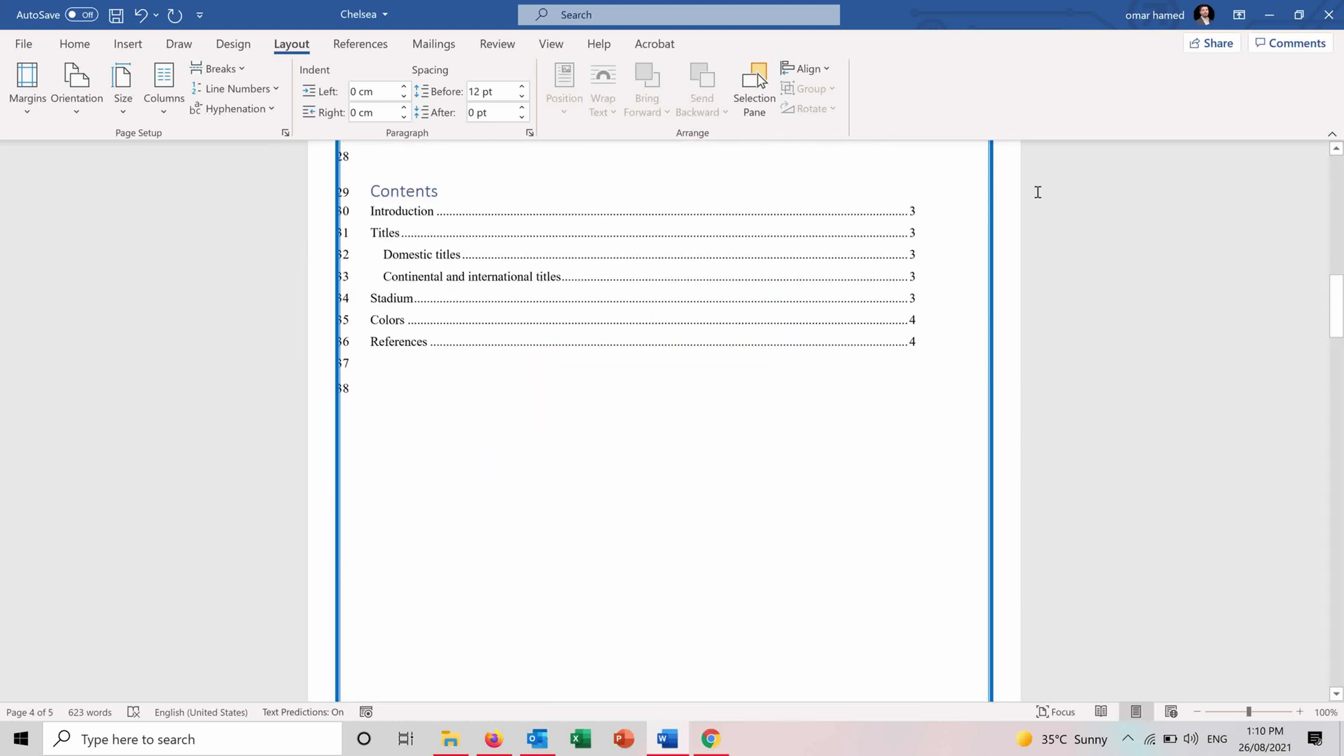
# Switch line numbering to restart on each page
pyautogui.click(278, 89)
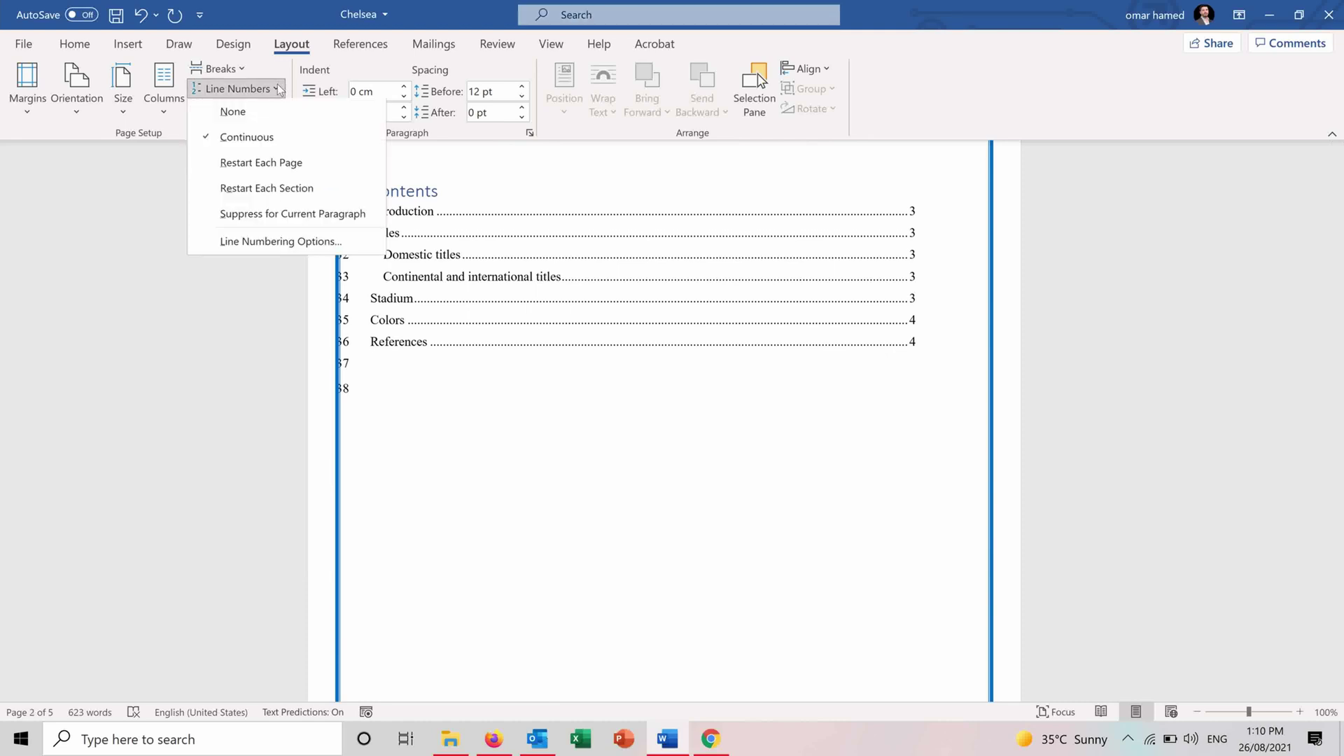
pyautogui.click(261, 163)
pyautogui.scroll(-10, 761, 279)
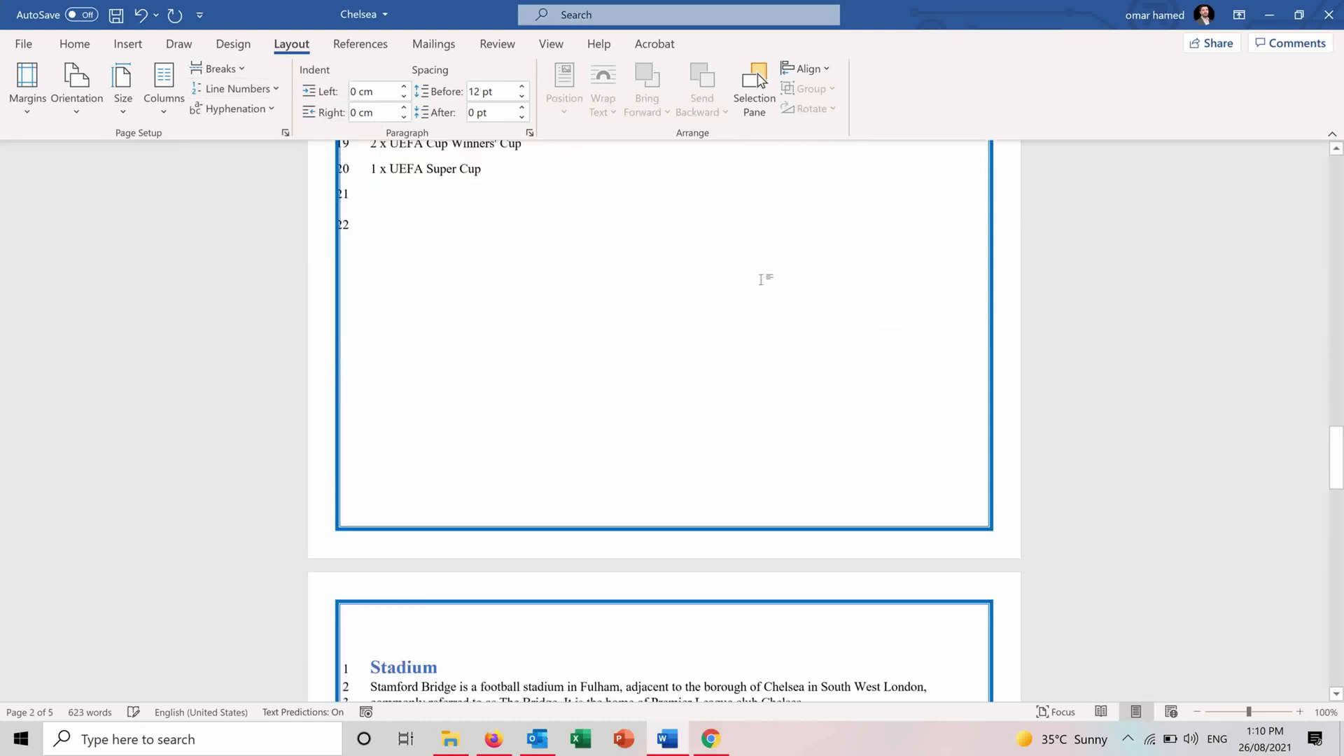
pyautogui.moveTo(1336, 438); pyautogui.dragTo(1323, 408)
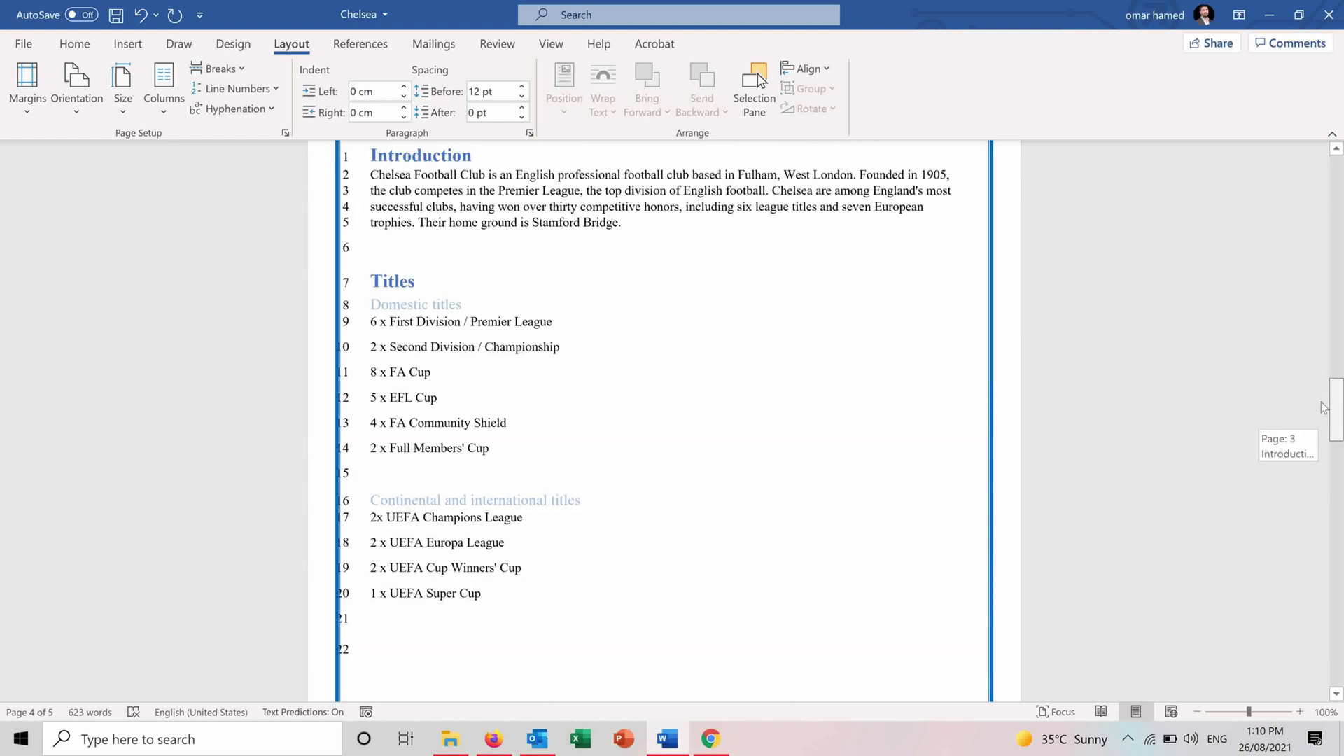
# Set line numbering to None, removing all line numbers
pyautogui.click(272, 86)
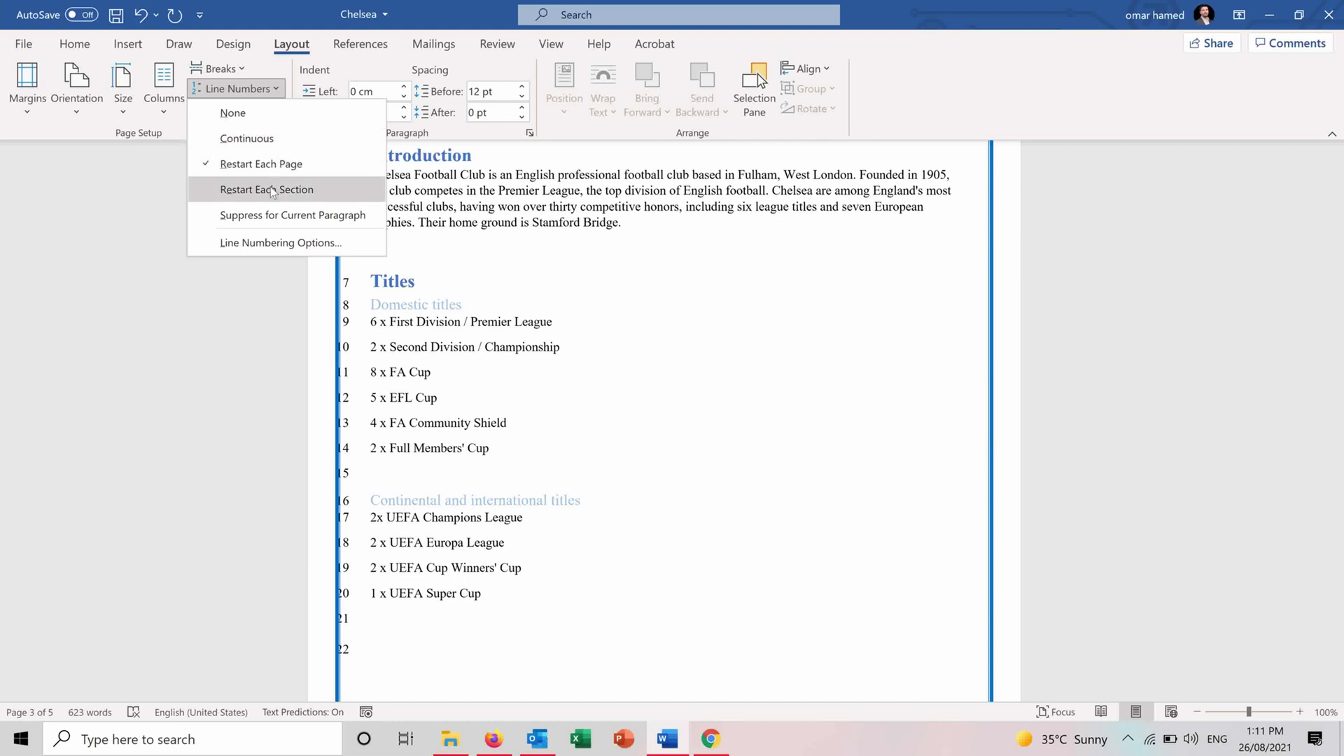
pyautogui.click(233, 113)
pyautogui.scroll(-6, 189, 224)
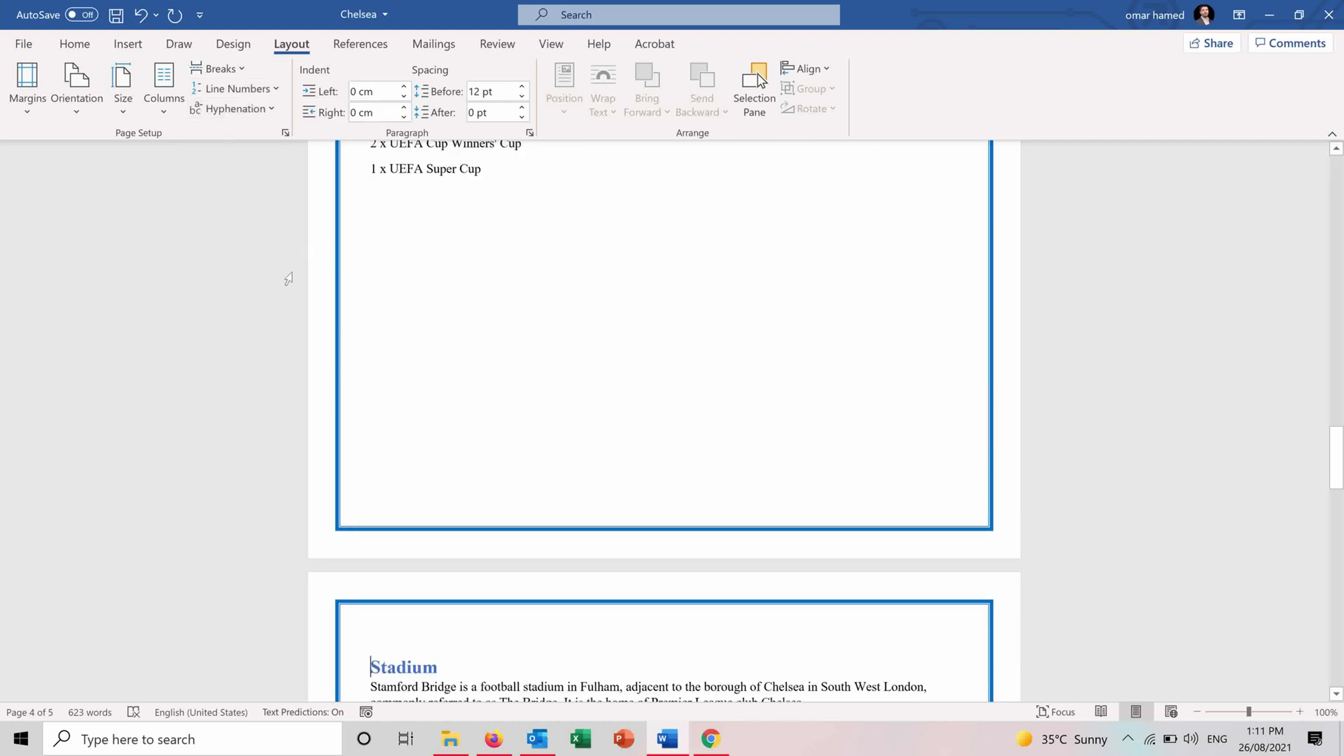
pyautogui.scroll(-4, 314, 161)
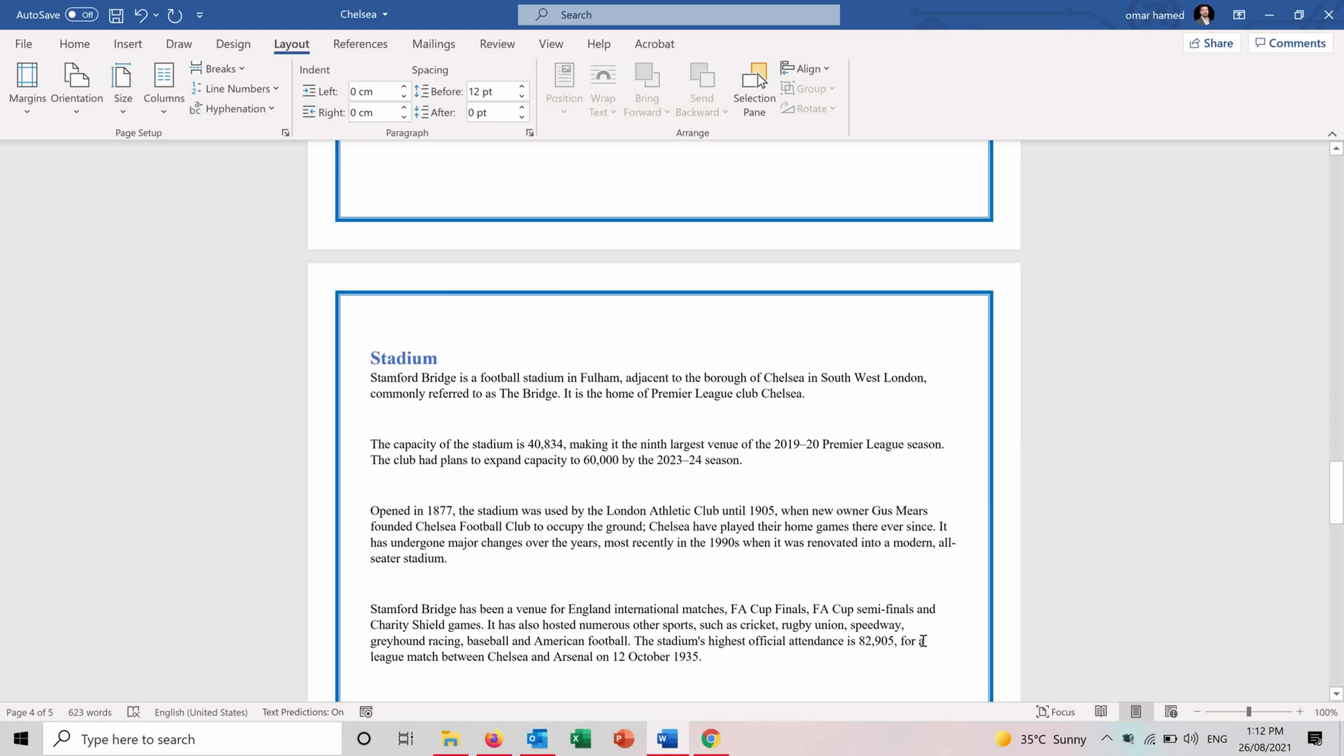
# Select 'all-seater' and check the Hyphenation options, leaving hyphenation off
pyautogui.moveTo(936, 540); pyautogui.dragTo(402, 557)
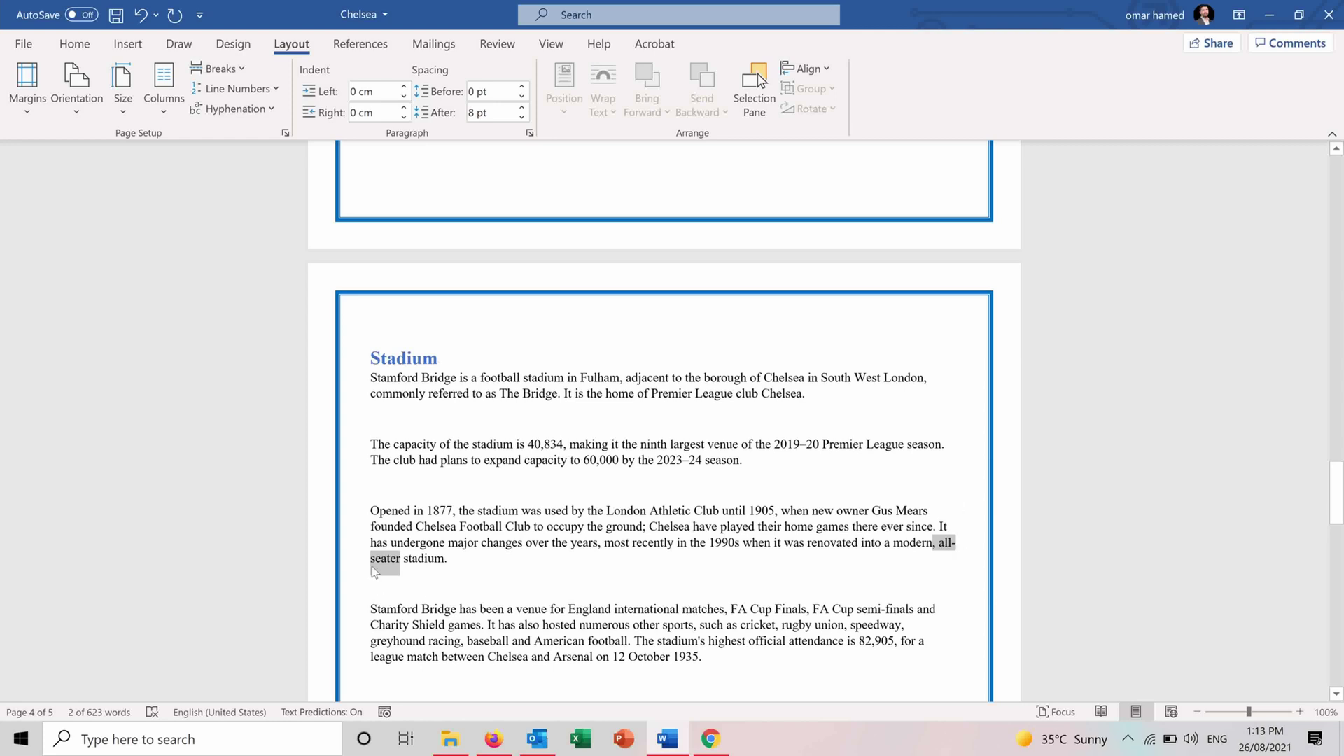
pyautogui.click(263, 114)
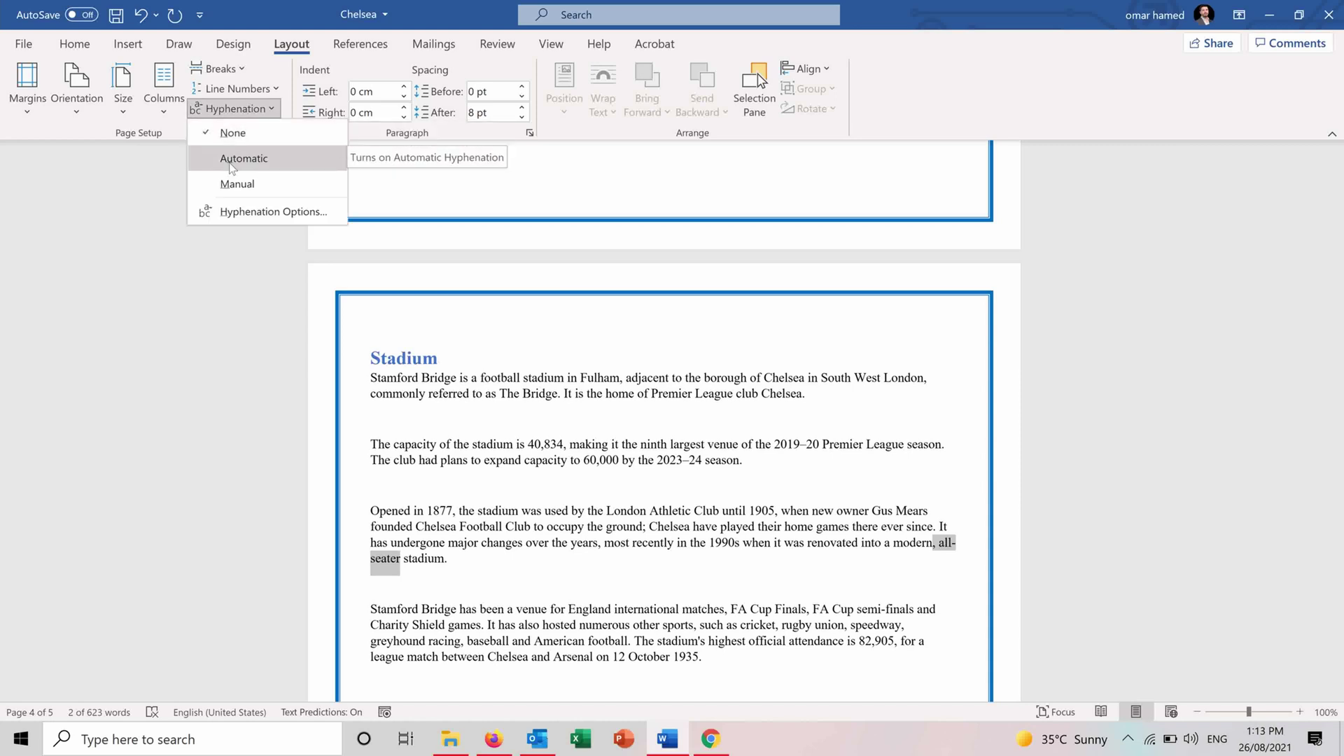
pyautogui.click(286, 135)
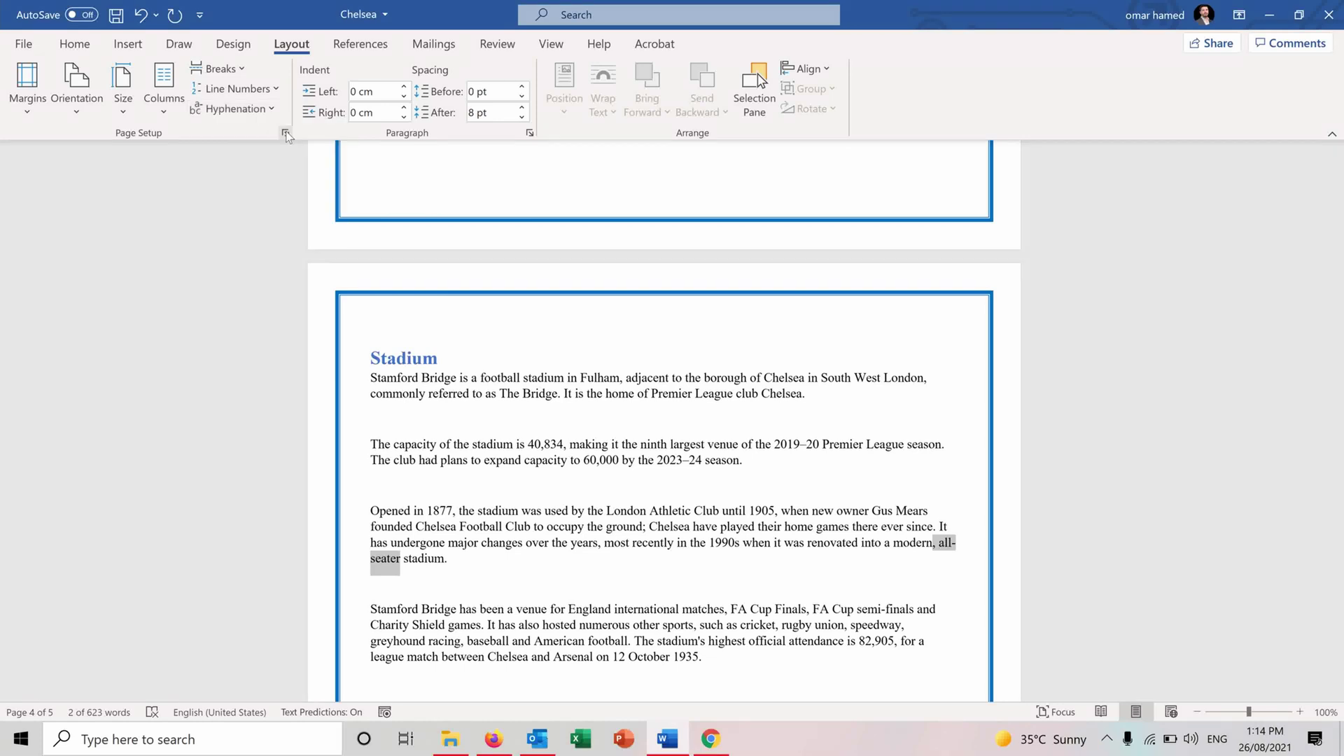
# Keep Multiple pages at Normal and view the Letter 21.59 × 27.94 cm paper settings
pyautogui.click(285, 136)
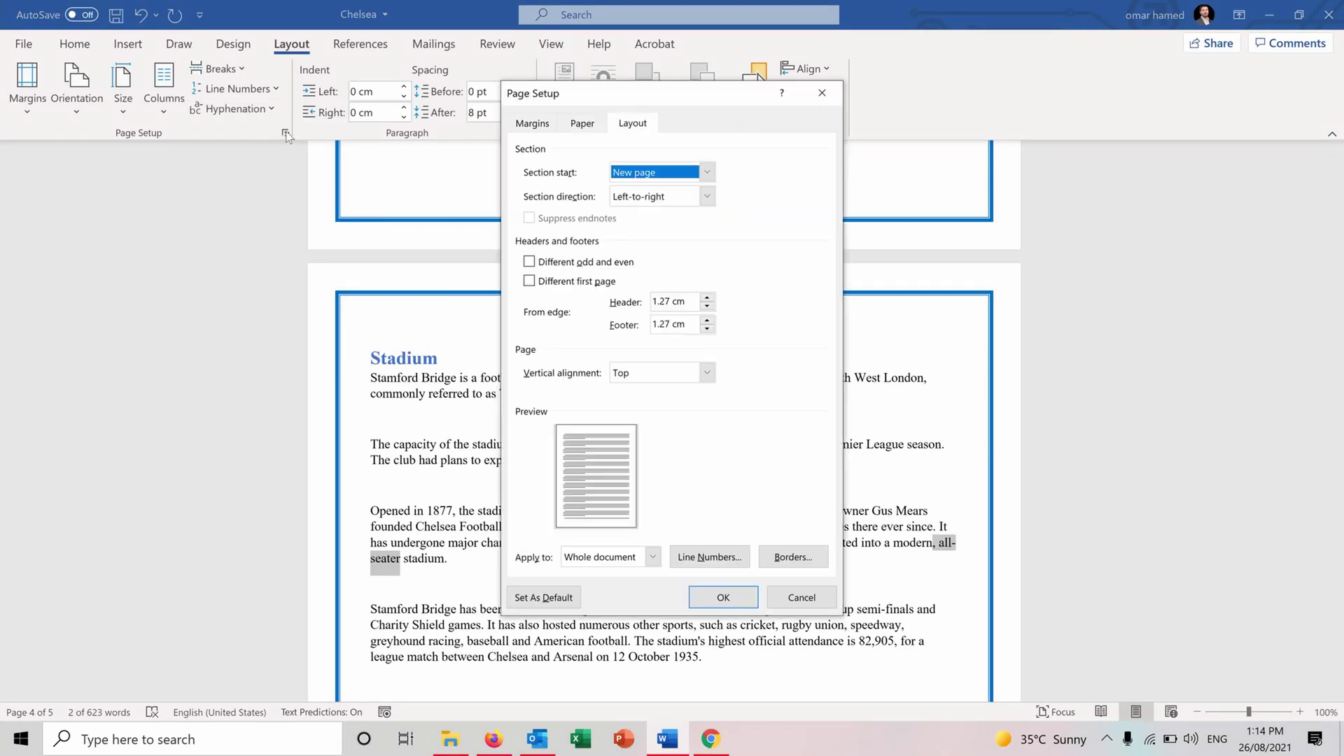
pyautogui.click(533, 127)
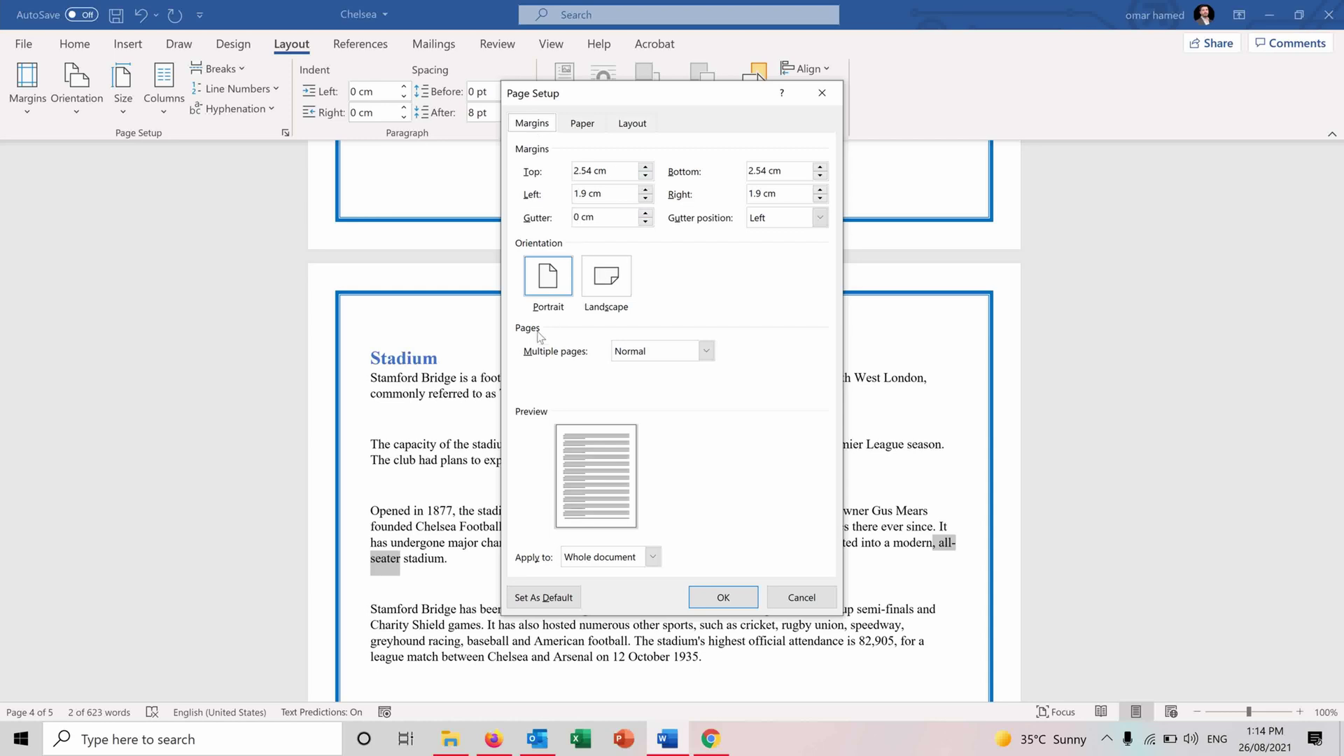
pyautogui.click(707, 352)
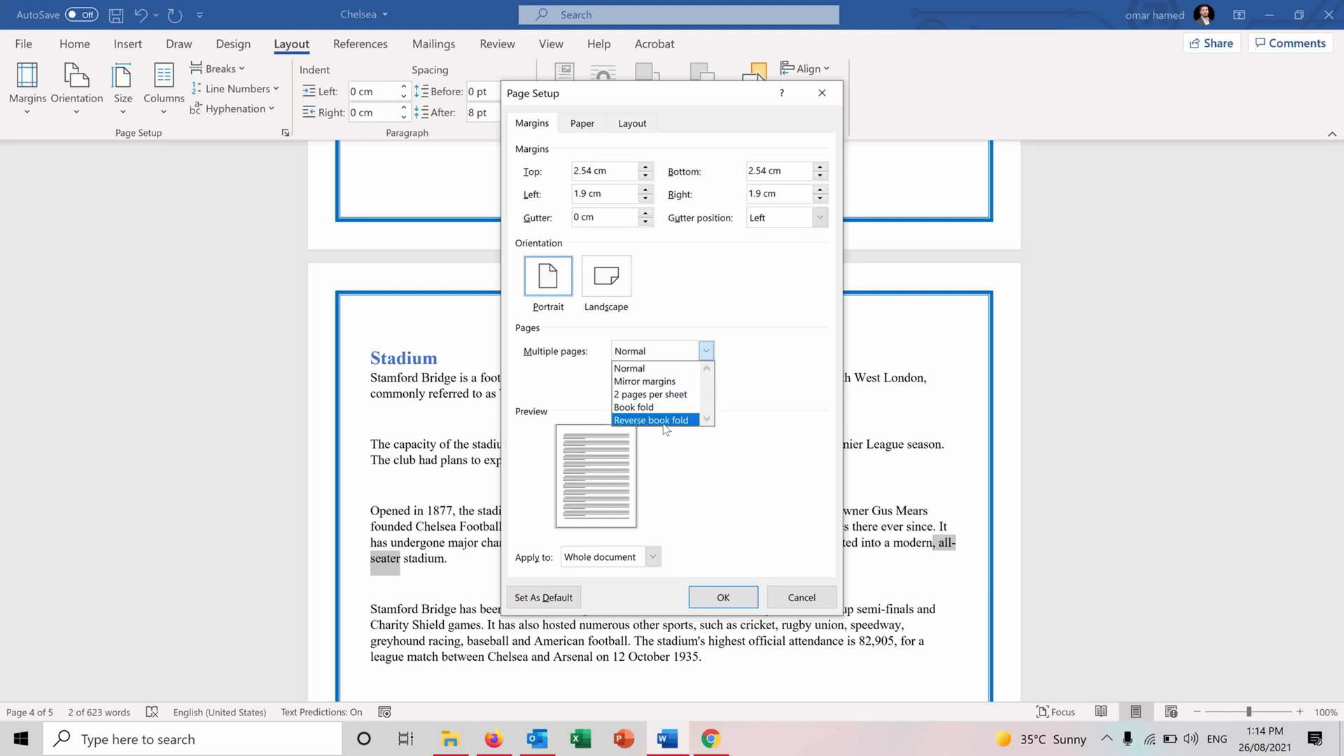
pyautogui.click(709, 352)
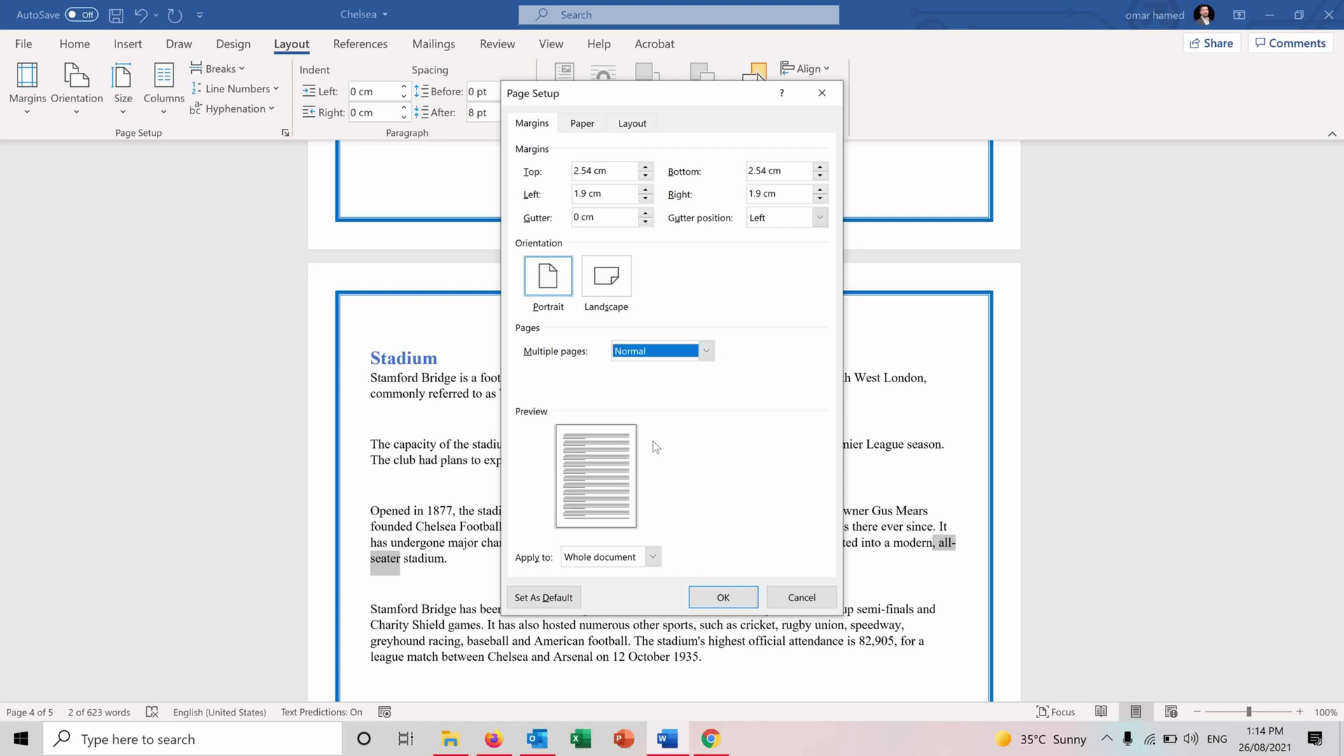
pyautogui.click(589, 126)
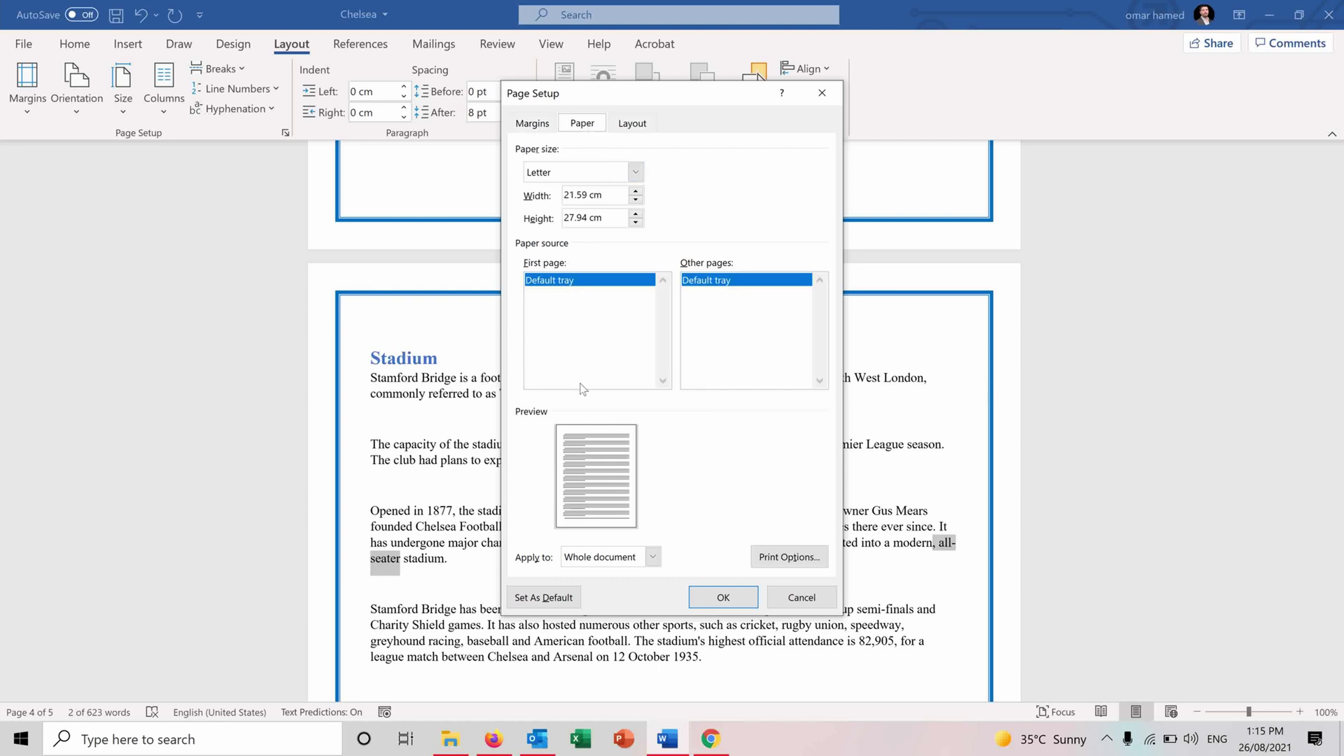
# Set the header to 1.5 cm and footer to 1.1 cm from the edge and confirm
pyautogui.click(633, 124)
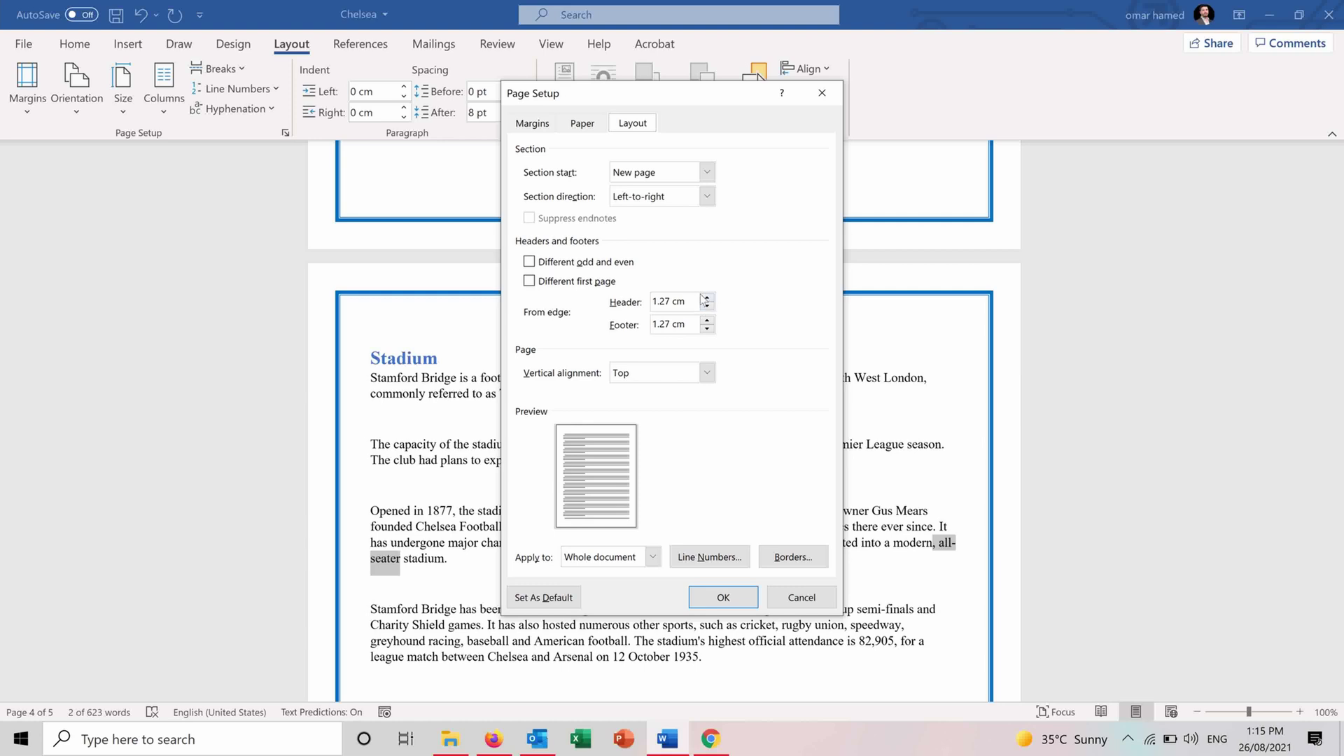
pyautogui.click(707, 297)
pyautogui.click(707, 329)
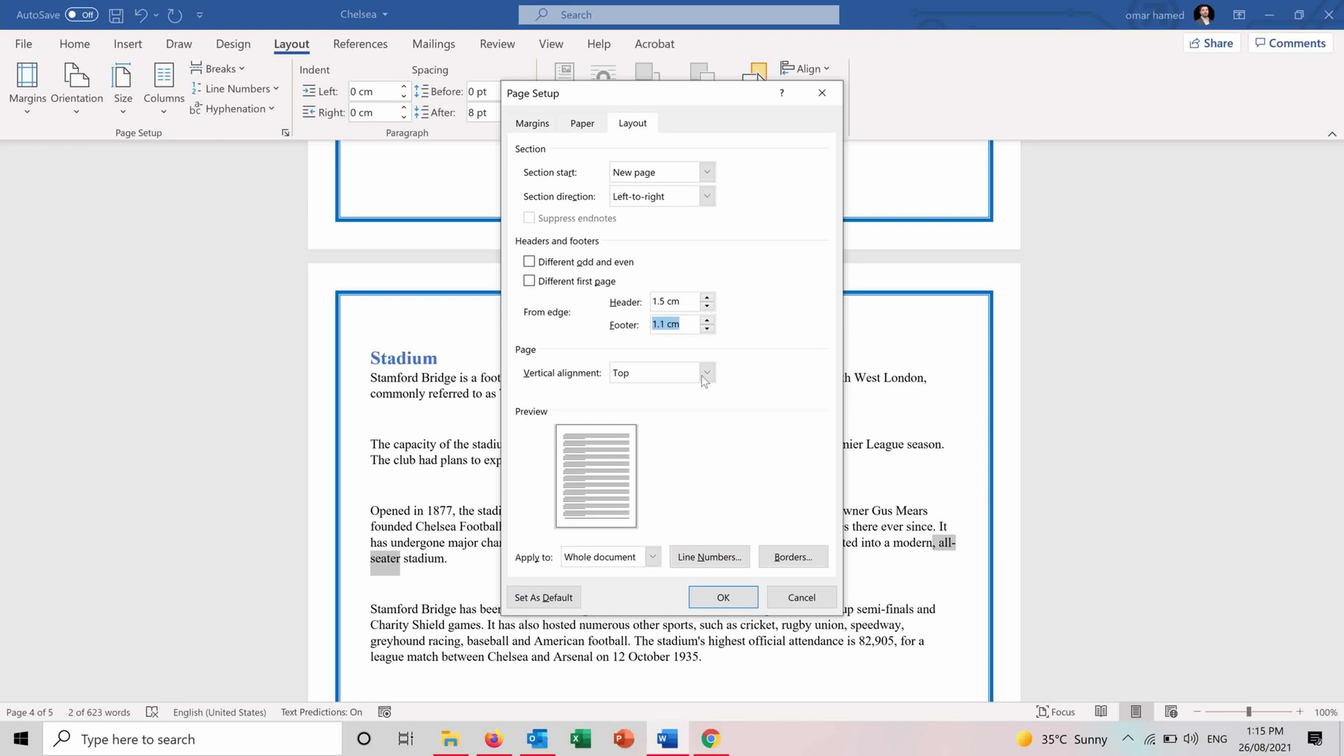
pyautogui.click(742, 596)
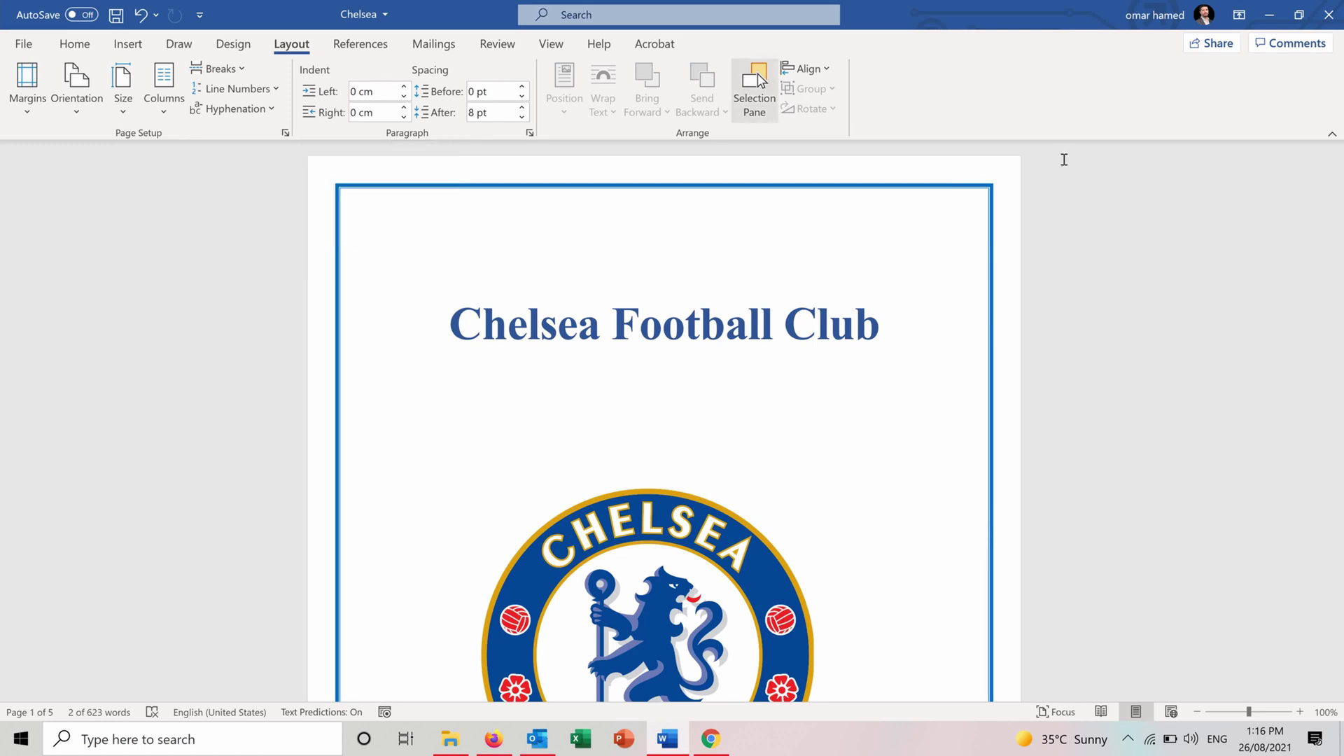
# Give the Introduction paragraph a 0.3 cm left indent with the right indent at 0 cm
pyautogui.moveTo(1333, 203); pyautogui.dragTo(1335, 374)
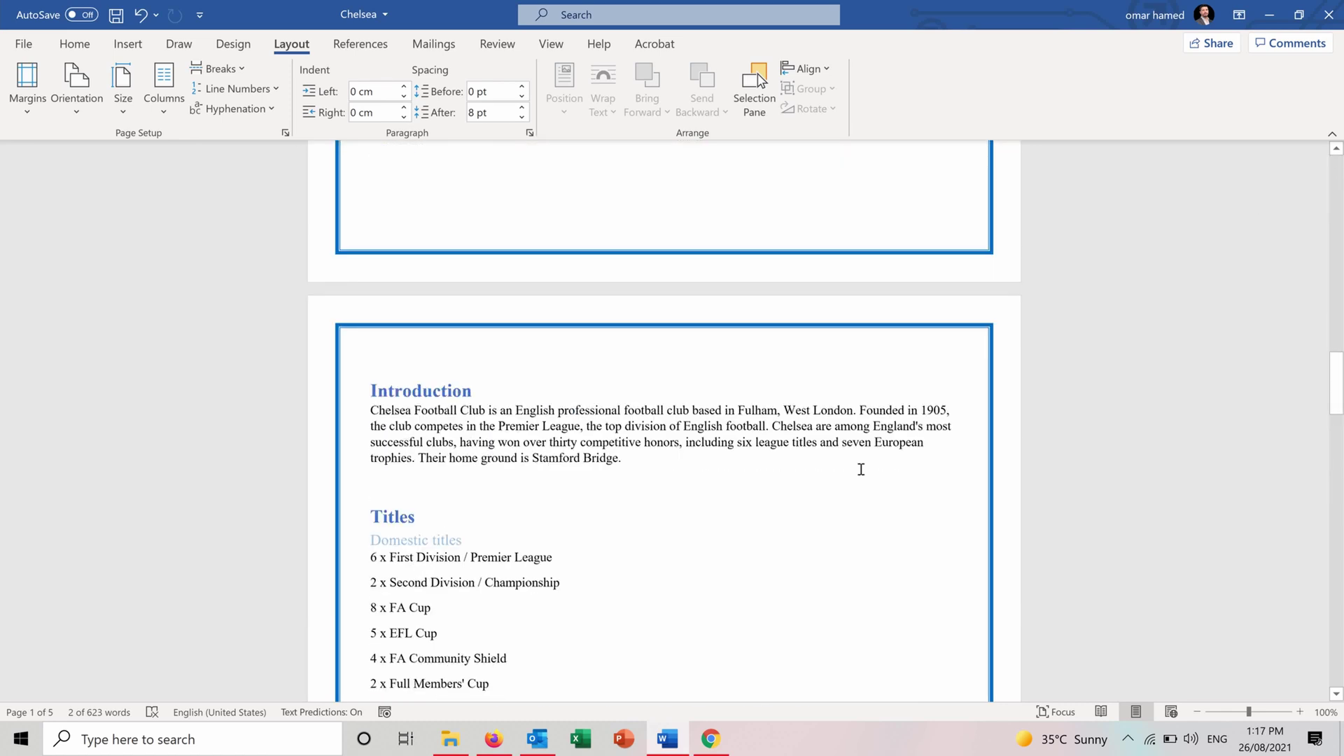
pyautogui.moveTo(645, 452); pyautogui.dragTo(371, 412)
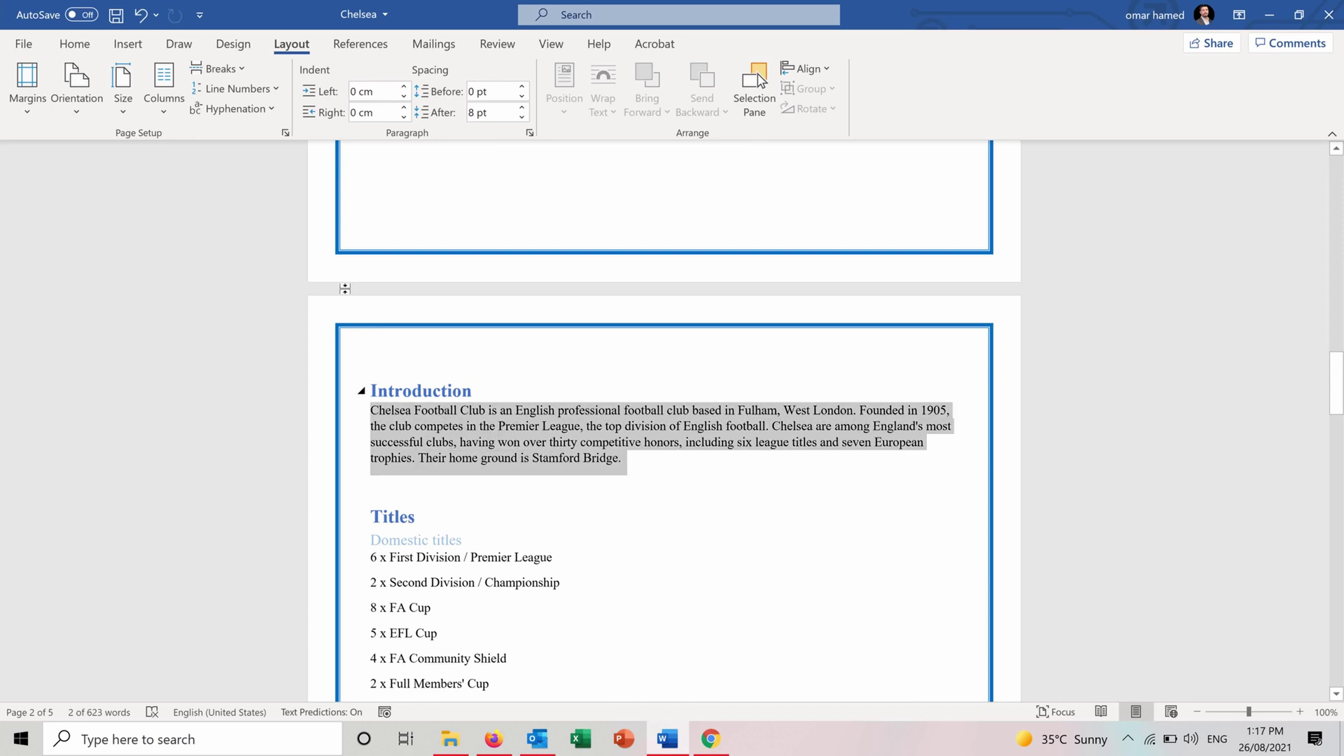
pyautogui.click(404, 88)
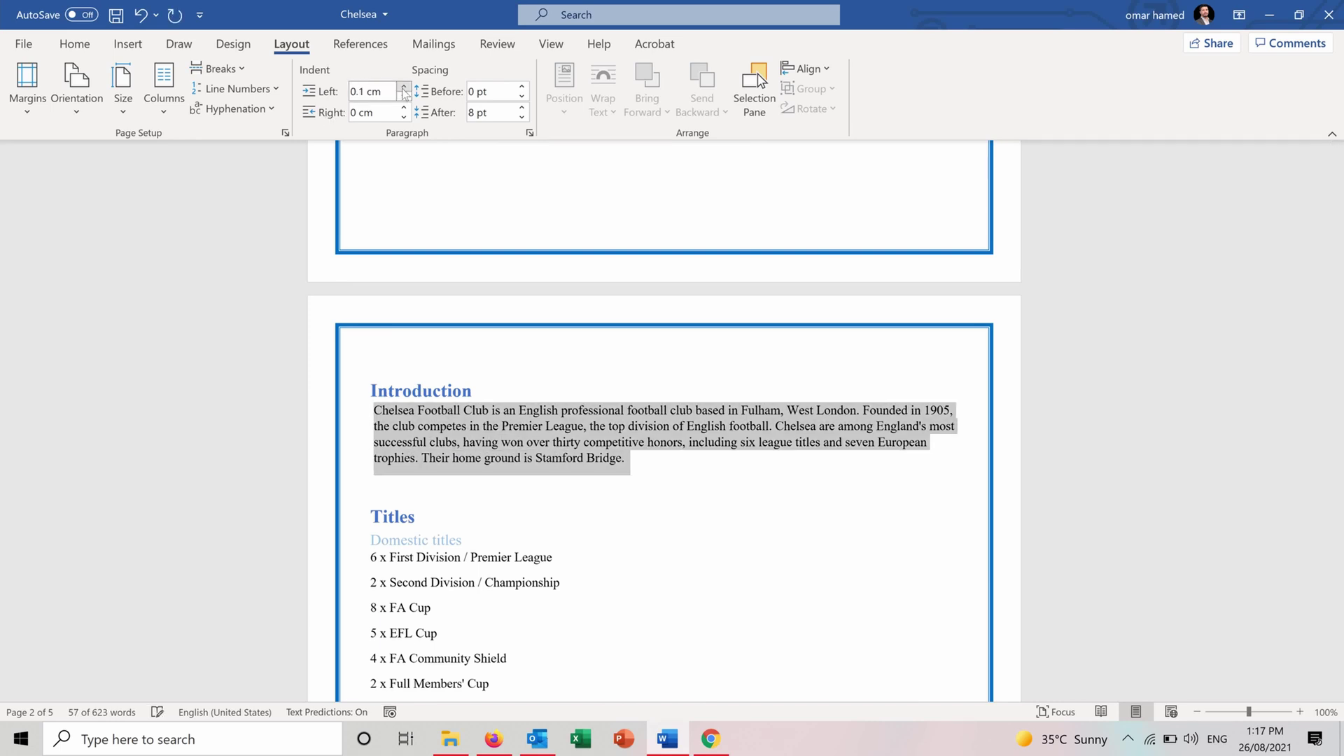
pyautogui.click(404, 89)
pyautogui.click(404, 88)
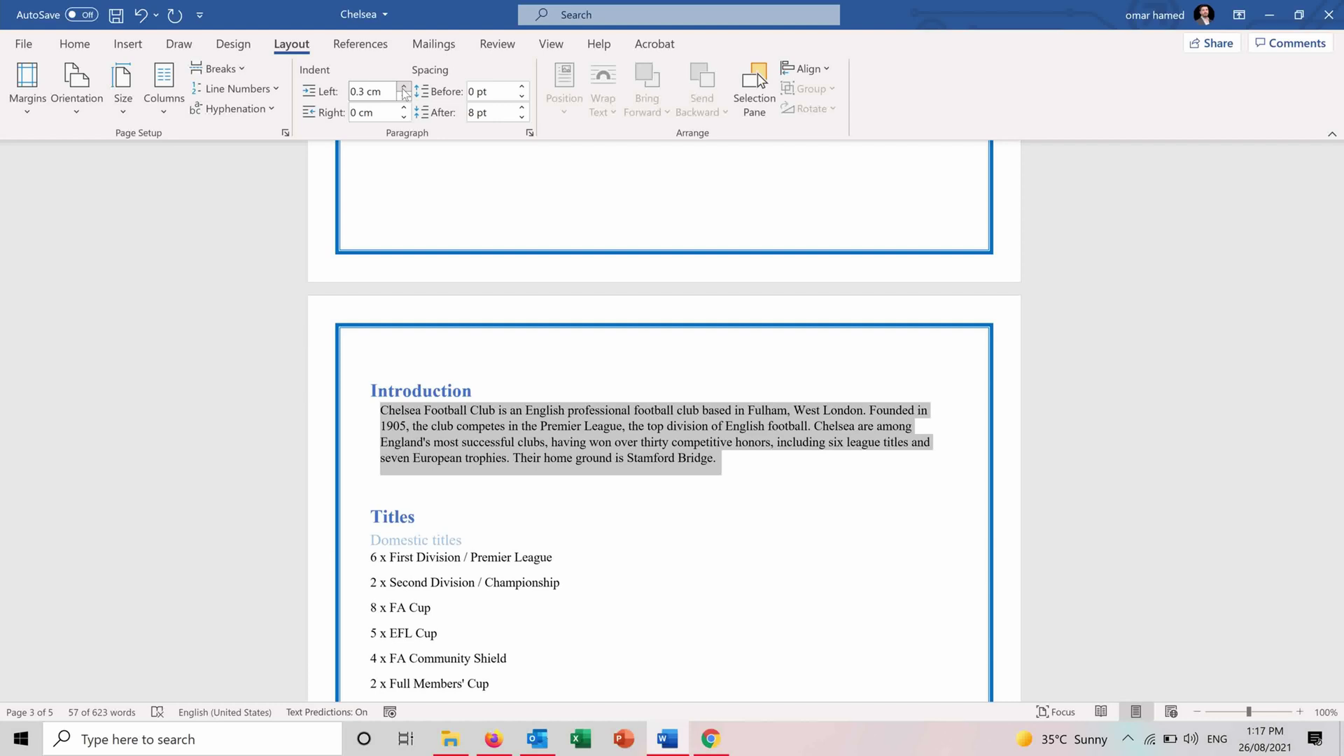
pyautogui.click(404, 109)
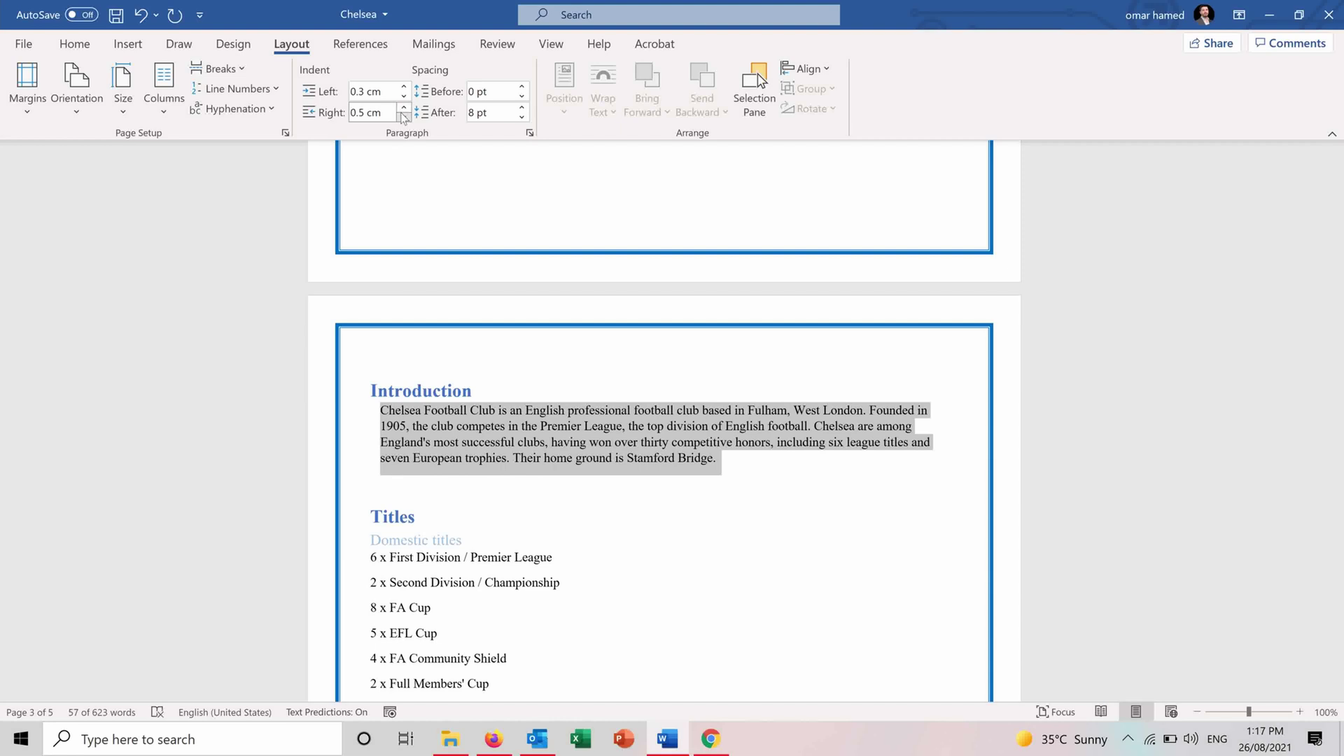
pyautogui.click(404, 117)
pyautogui.click(404, 117)
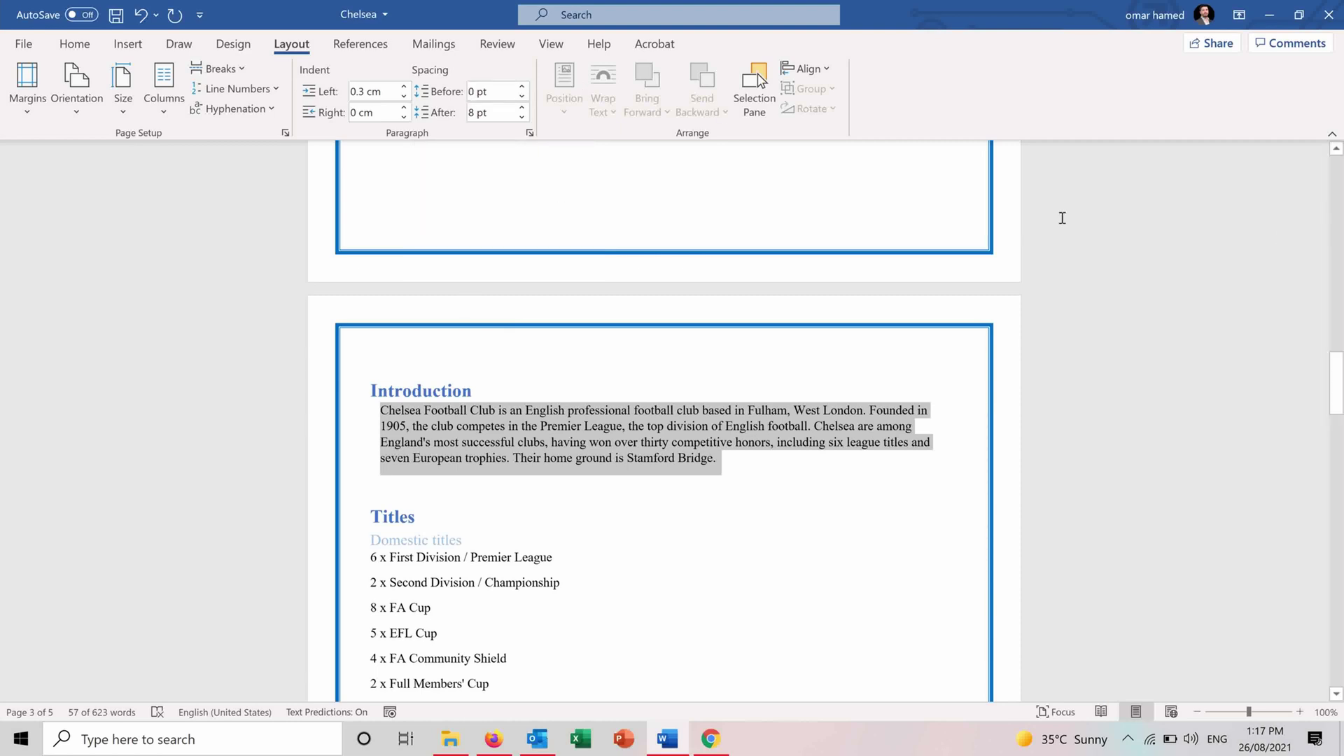
# Set 6 pt spacing before and after the four continental title lines and open Paragraph settings
pyautogui.moveTo(1341, 396); pyautogui.dragTo(1339, 456)
pyautogui.moveTo(535, 299); pyautogui.dragTo(357, 234)
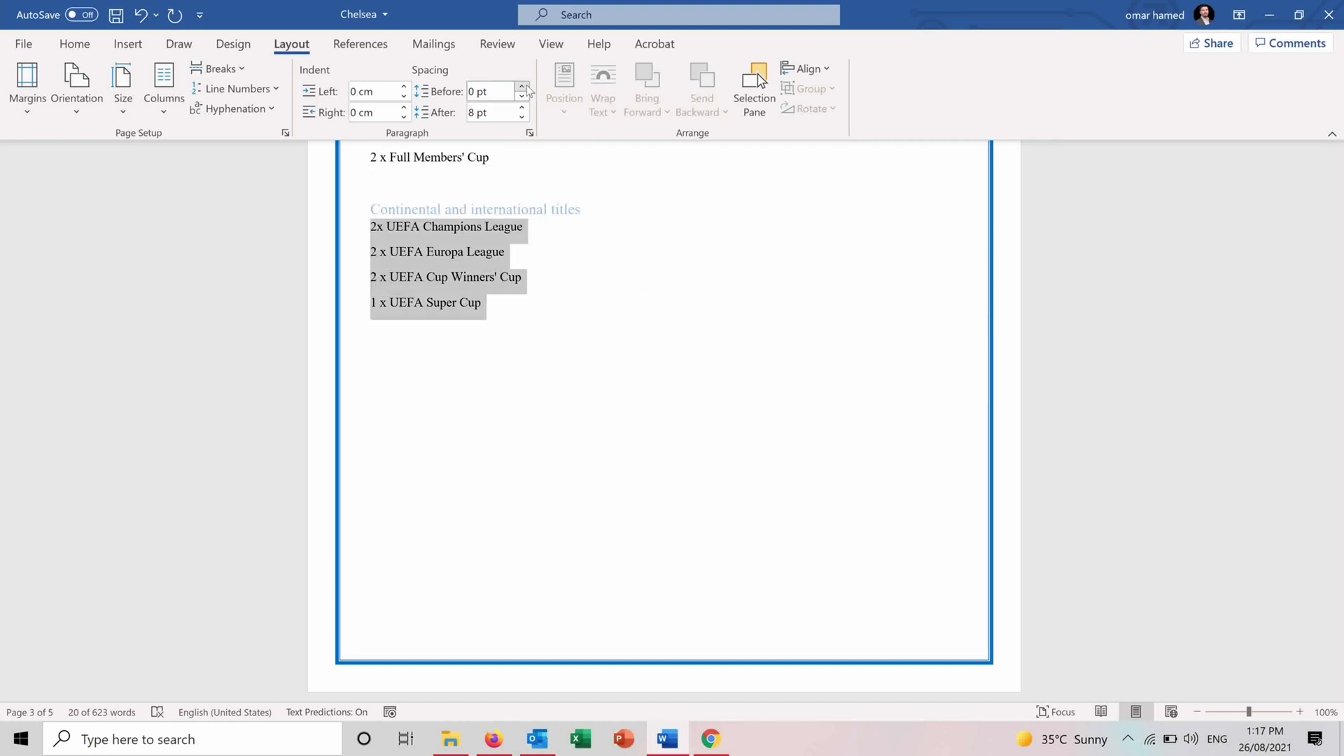
pyautogui.click(523, 87)
pyautogui.click(522, 87)
pyautogui.click(522, 86)
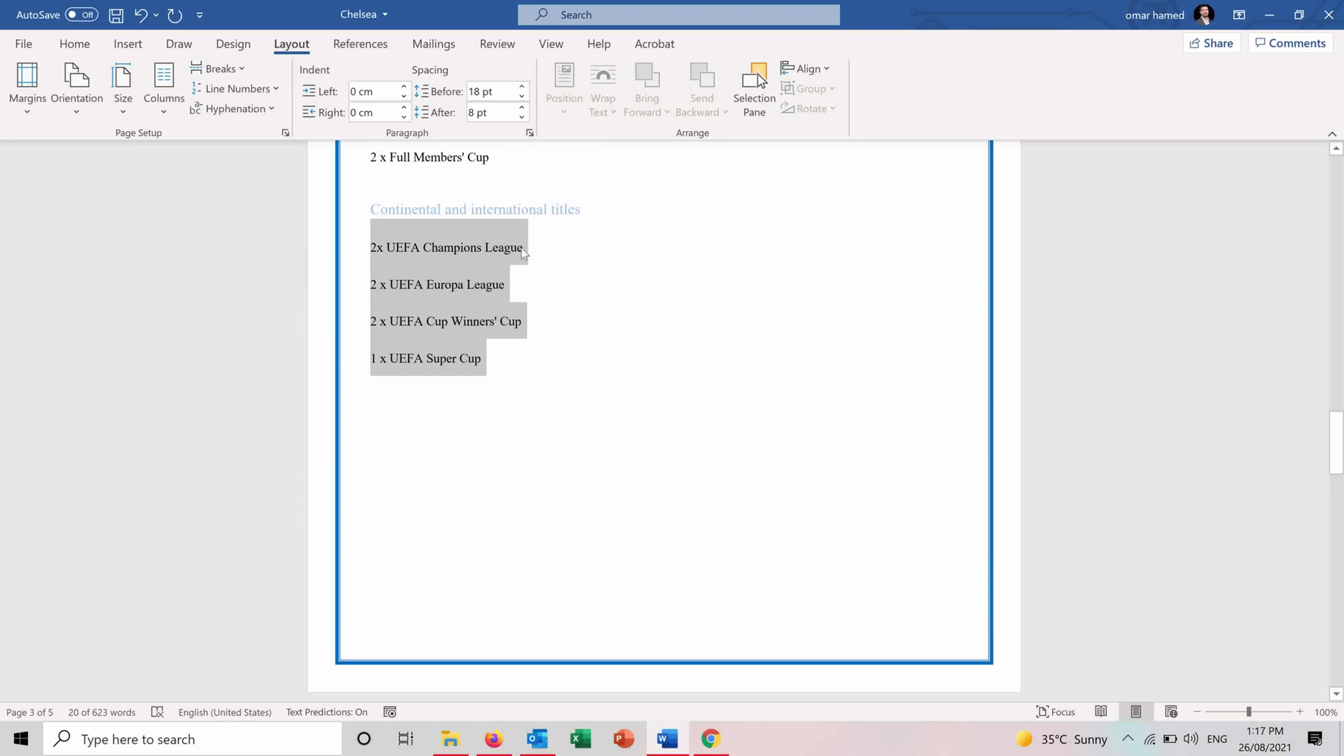
pyautogui.click(522, 97)
pyautogui.click(523, 97)
pyautogui.click(522, 108)
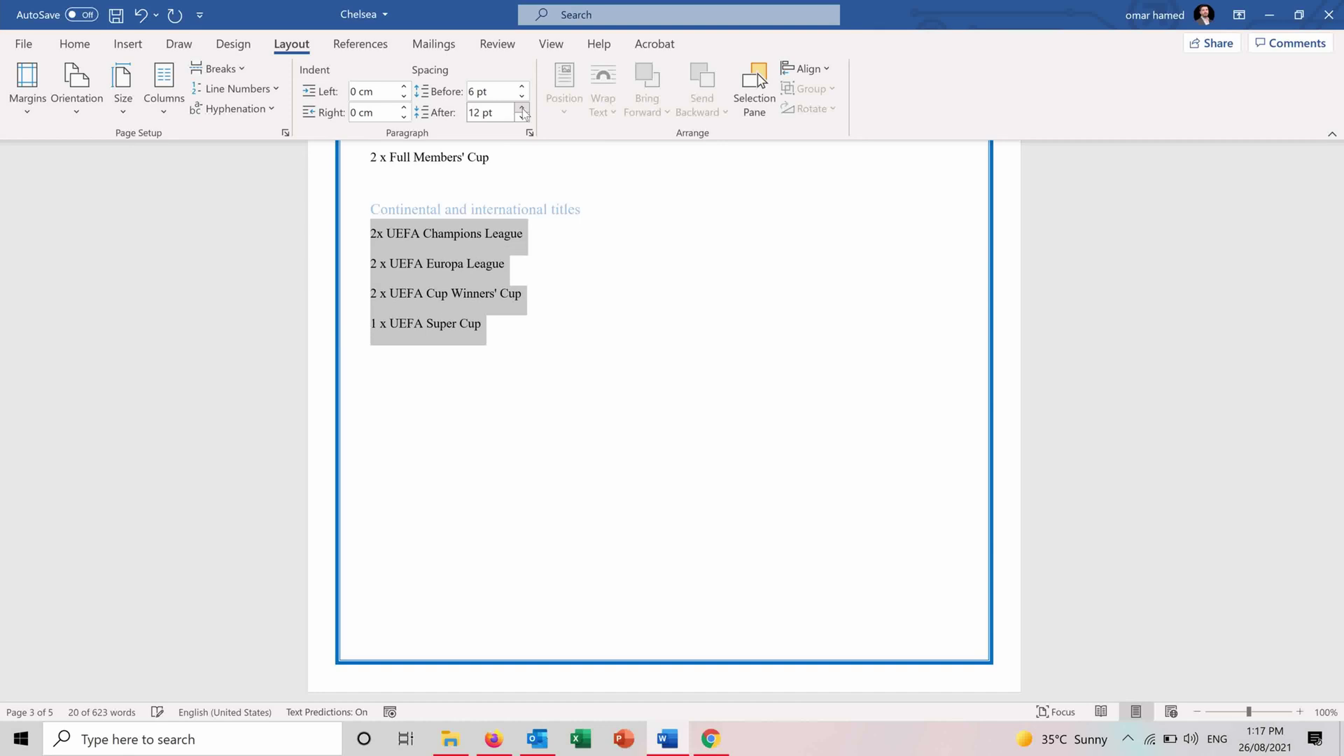
pyautogui.click(522, 108)
pyautogui.click(522, 107)
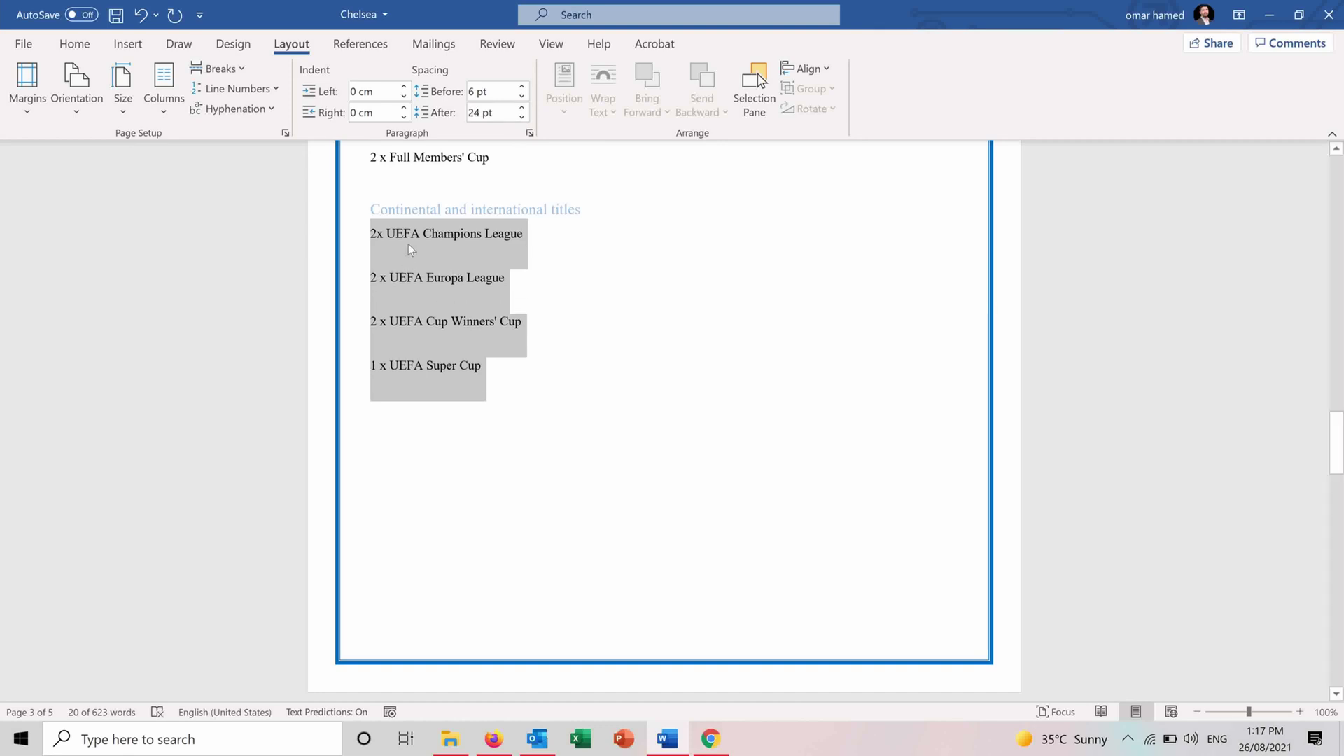
pyautogui.click(523, 118)
pyautogui.click(523, 118)
pyautogui.click(522, 118)
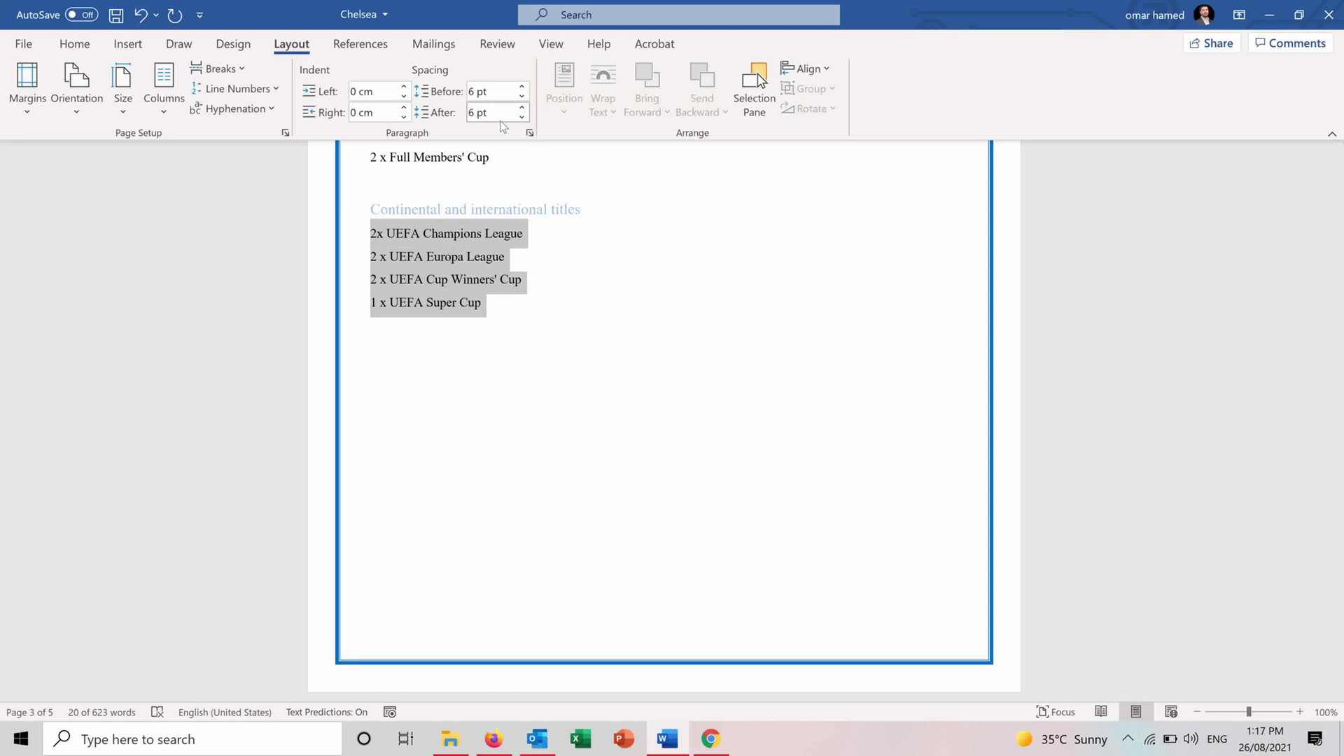
pyautogui.click(529, 132)
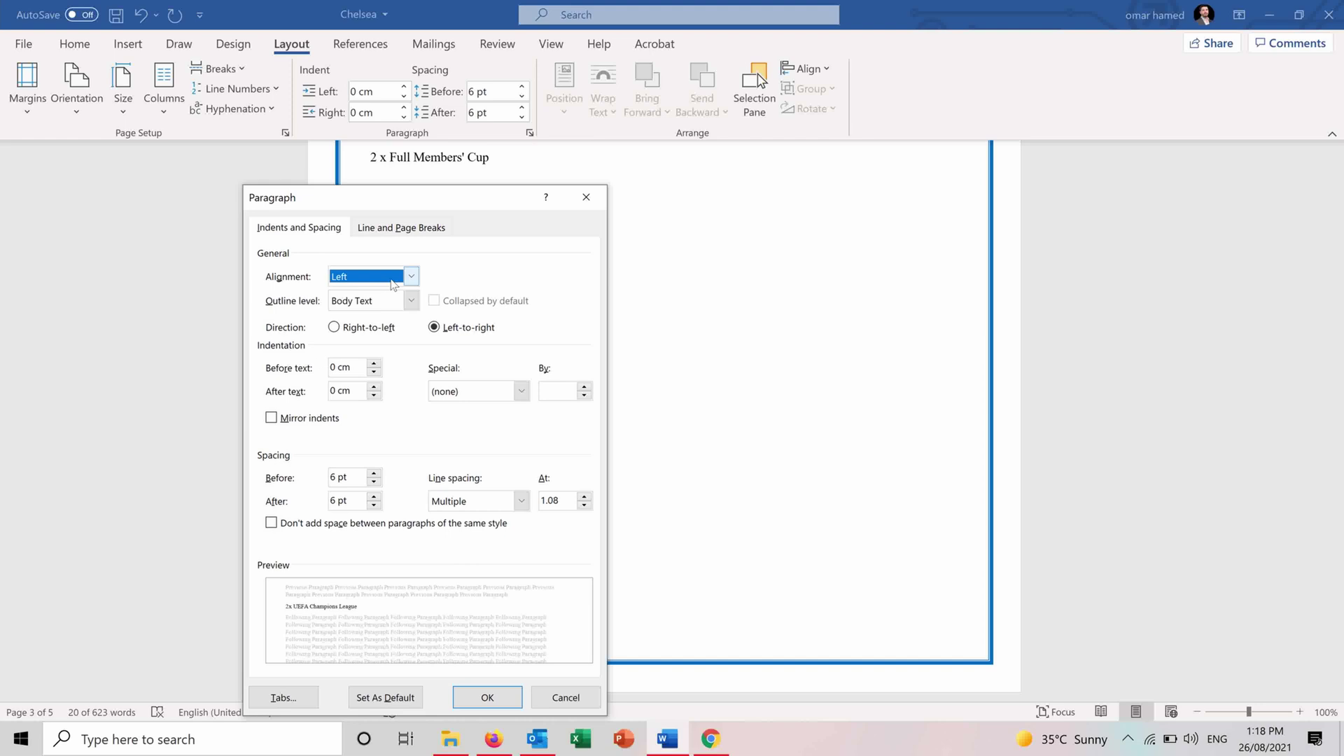
# Show the Line and Page Breaks options, where only Widow/Orphan control is checked
pyautogui.hotkey('shift', 'Tab')
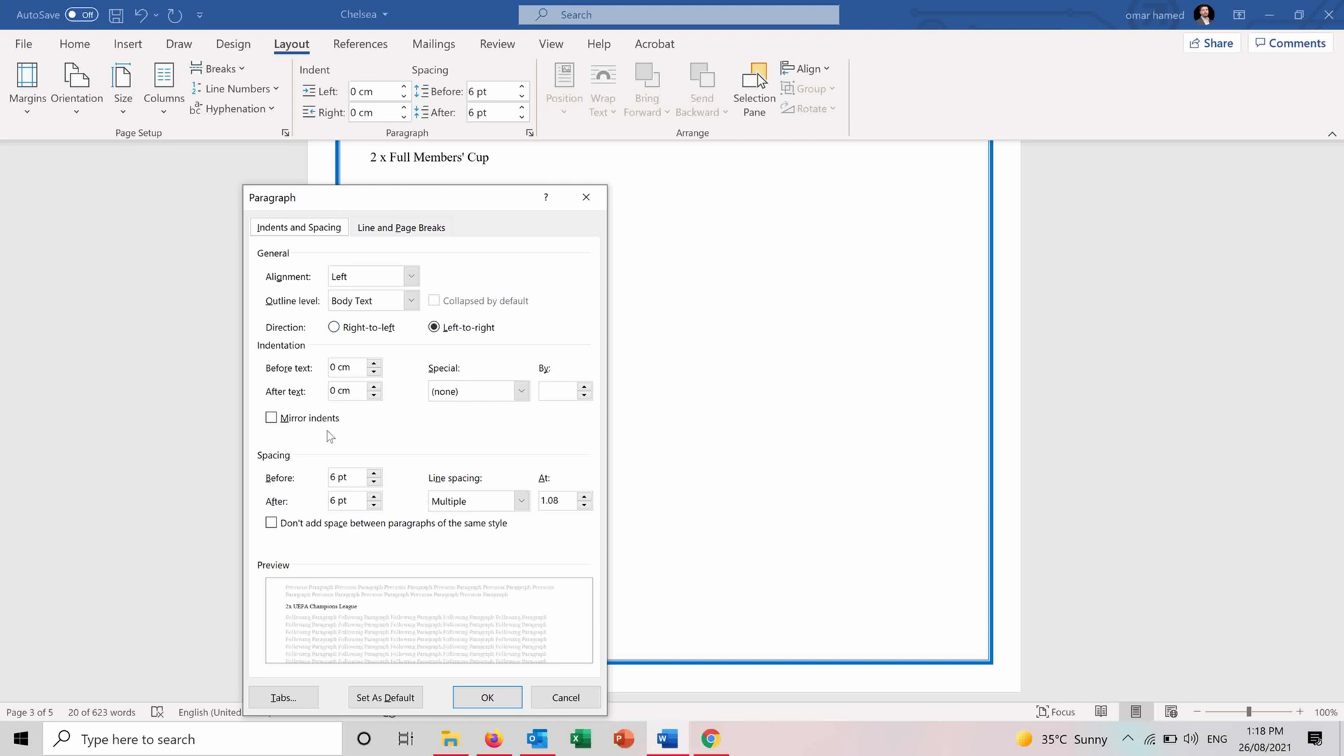
pyautogui.click(414, 237)
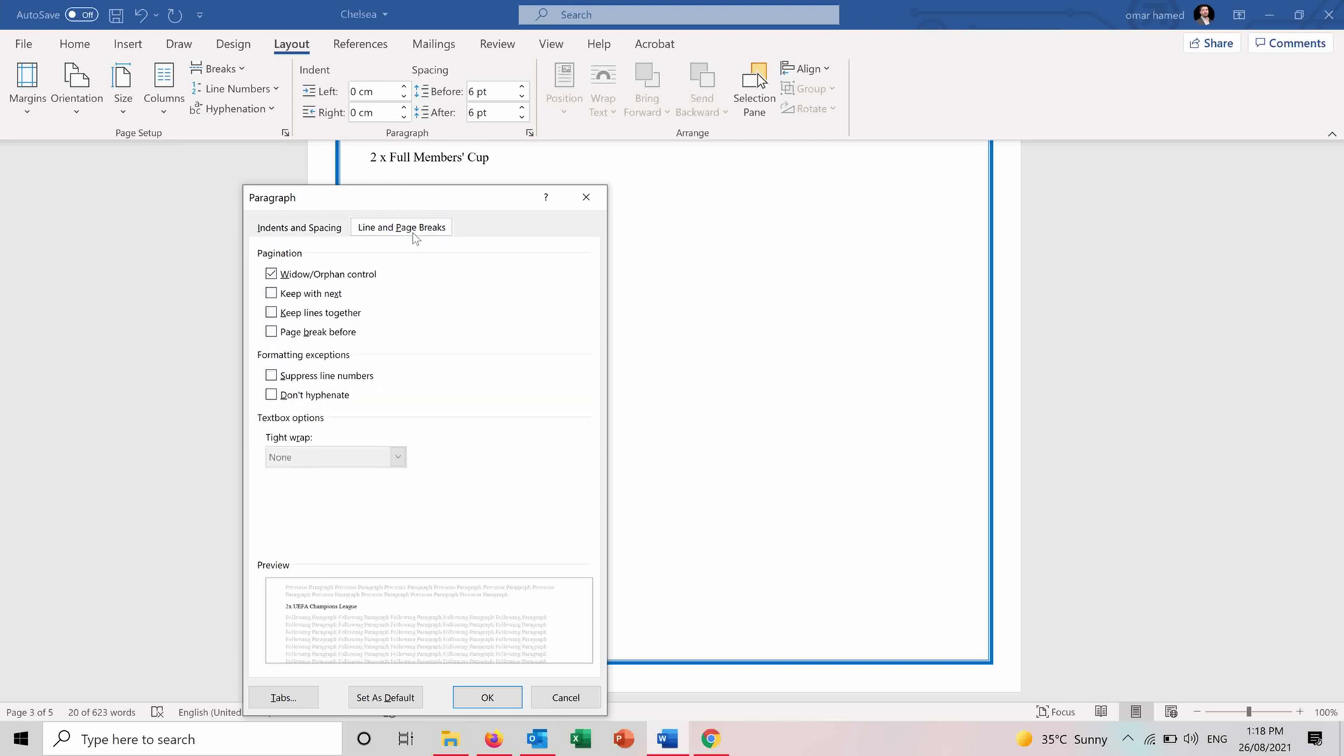